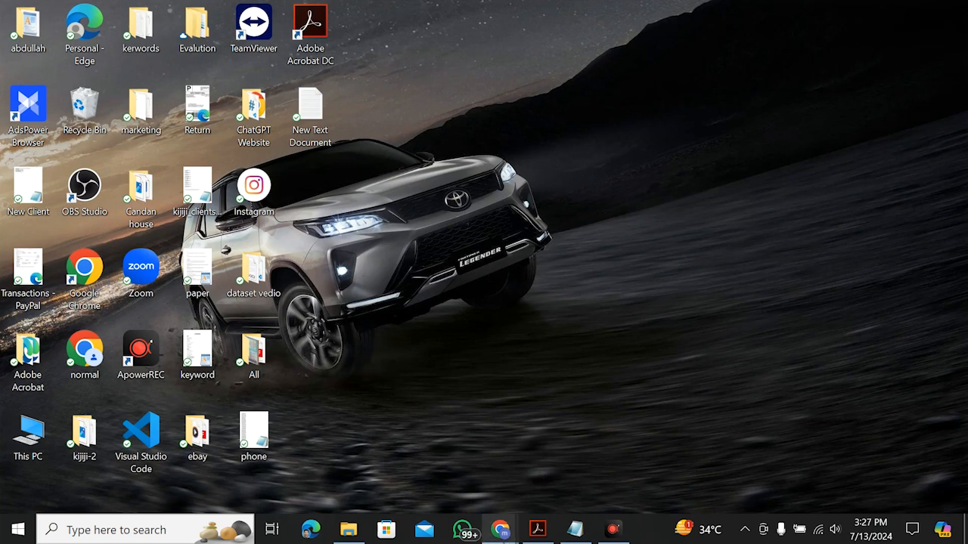
- Switch to the open Chrome window from the desktop
mouse_move(499, 529)
click(583, 458)
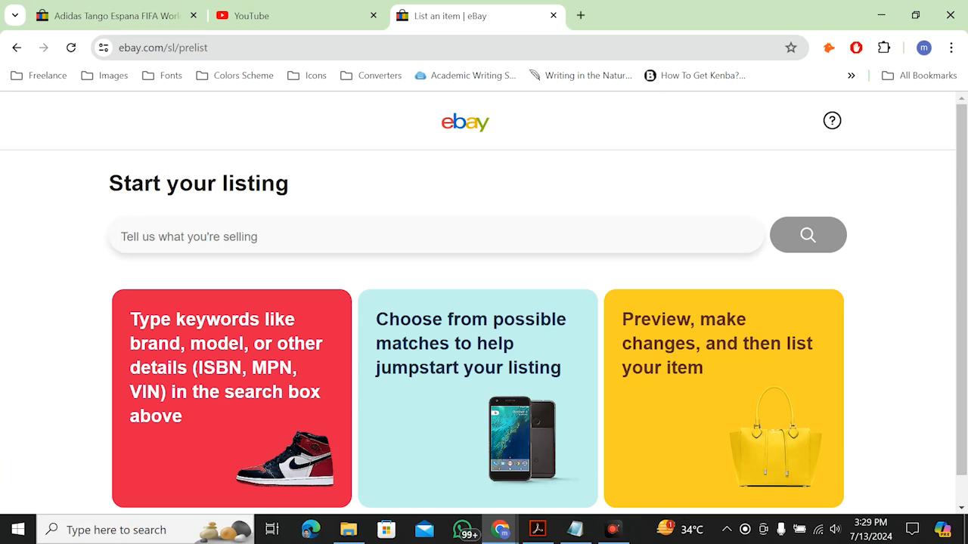
- Open ebay.com in a new browser tab
click(580, 15)
text(e)
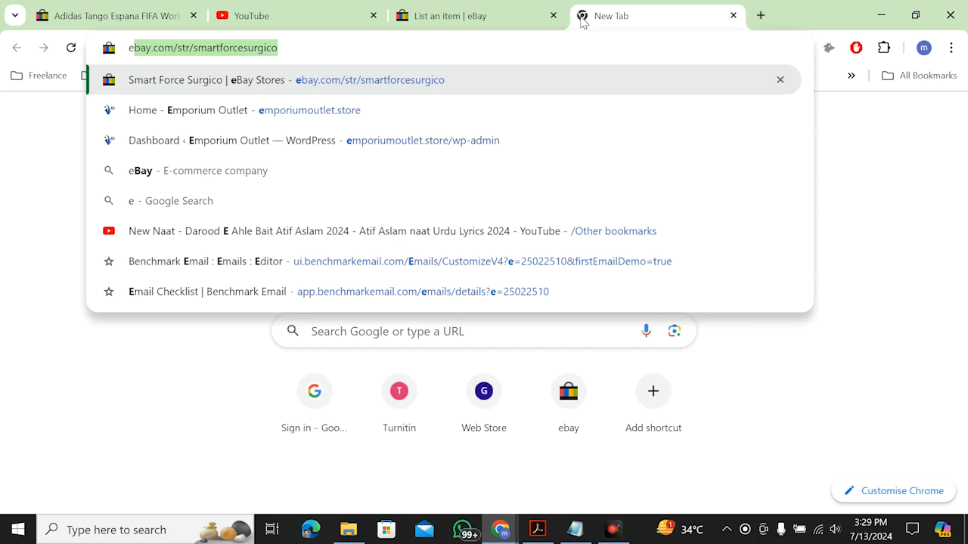
text(b)
key(Right)
key(BackSpace)
key(BackSpace)
key(BackSpace)
key(BackSpace)
key(BackSpace)
key(BackSpace)
key(BackSpace)
key(BackSpace)
key(BackSpace)
key(BackSpace)
key(BackSpace)
key(BackSpace)
key(BackSpace)
key(BackSpace)
key(BackSpace)
key(BackSpace)
key(BackSpace)
key(BackSpace)
key(BackSpace)
key(BackSpace)
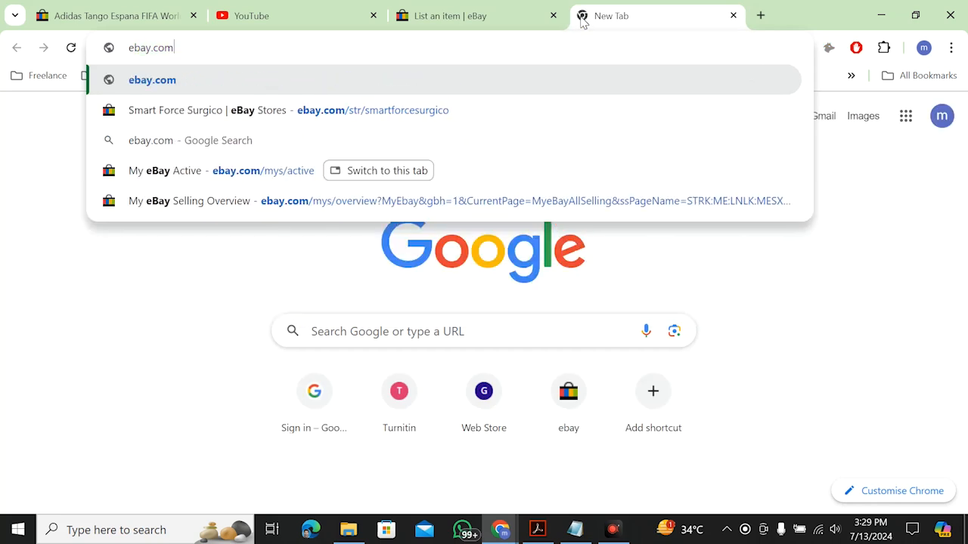
key(Return)
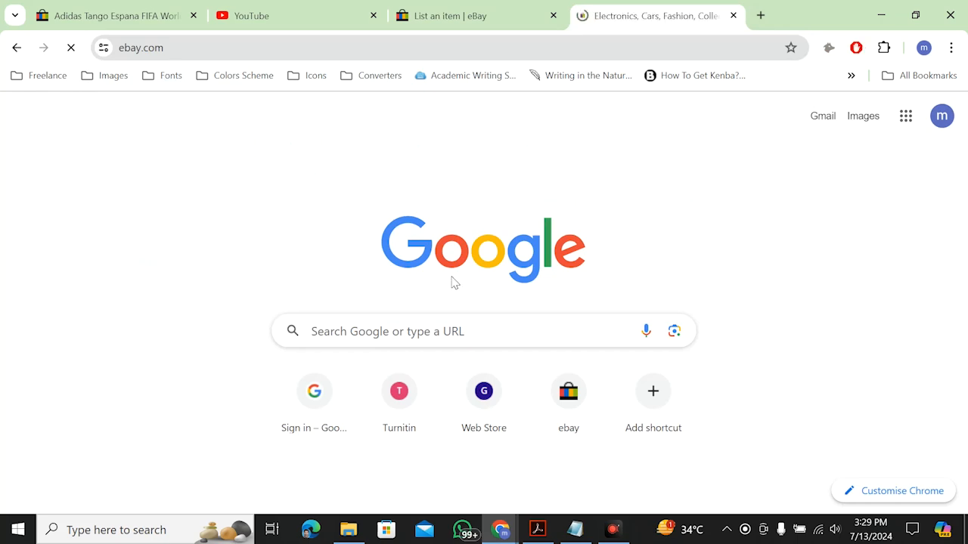
- Examine the eBay home page, including the recently viewed items and recommended sellers, dismissing the app promotion
scroll(430, 417, down, 10)
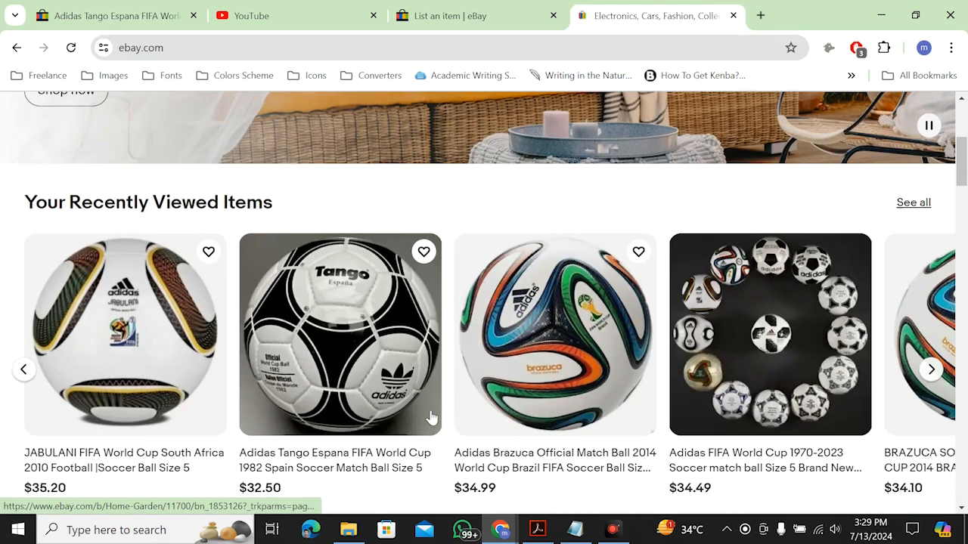
scroll(431, 418, down, 6)
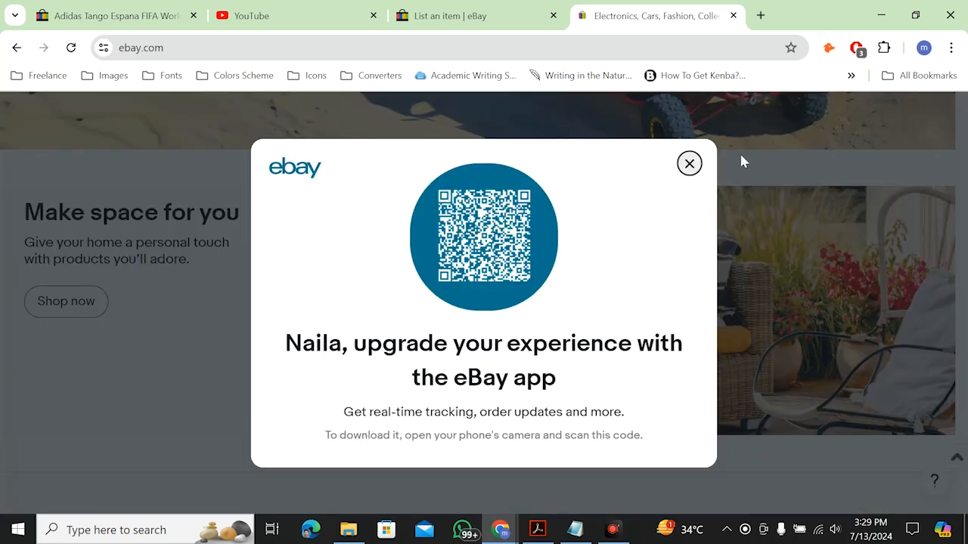
click(690, 165)
scroll(688, 275, down, 5)
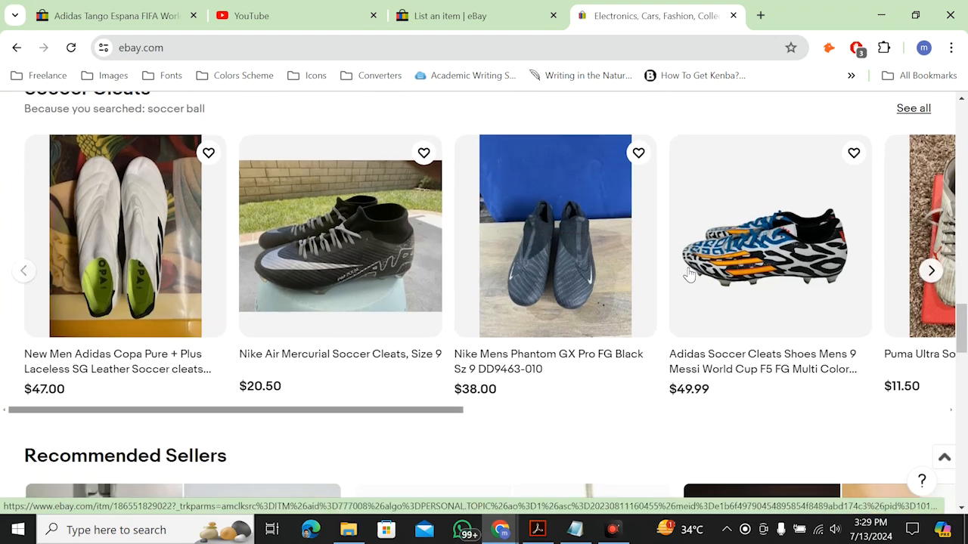
scroll(689, 274, down, 4)
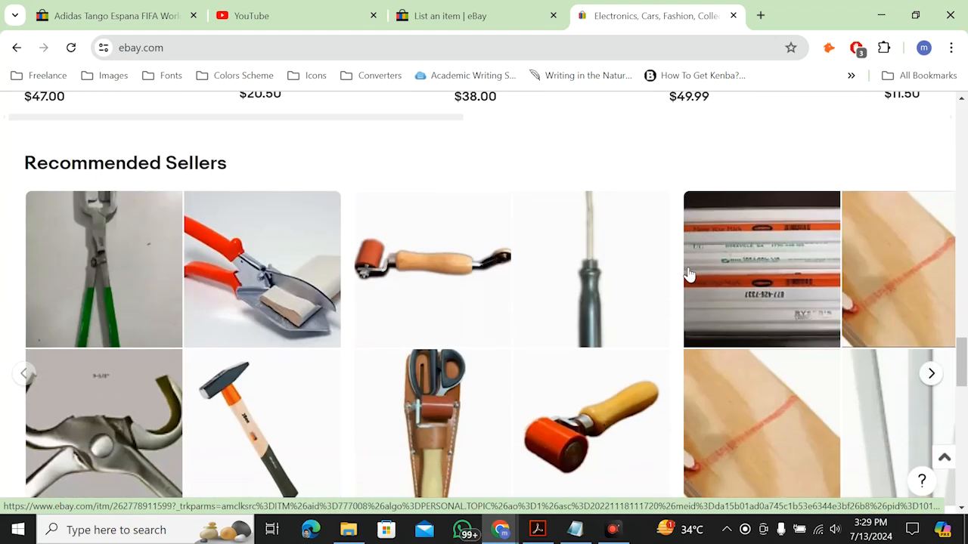
scroll(689, 275, down, 2)
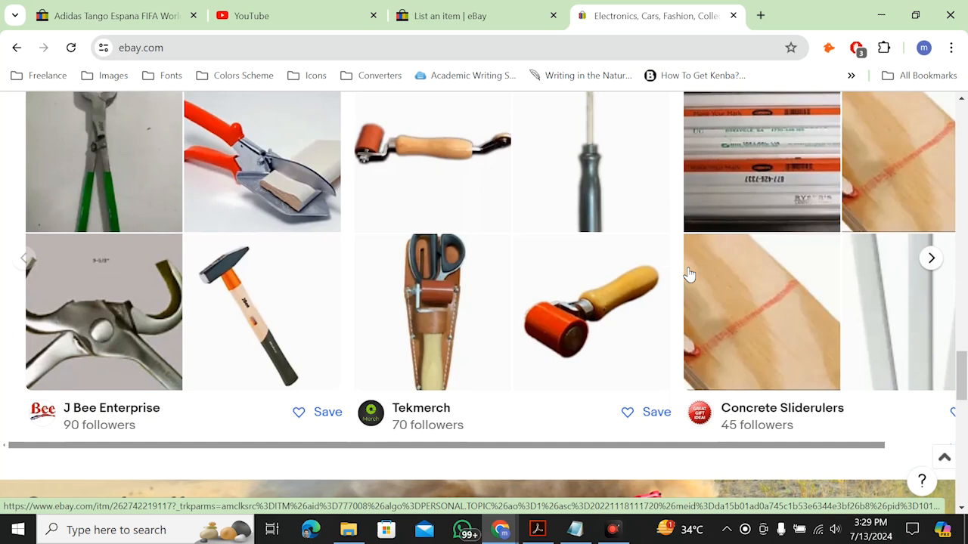
scroll(688, 274, down, 1)
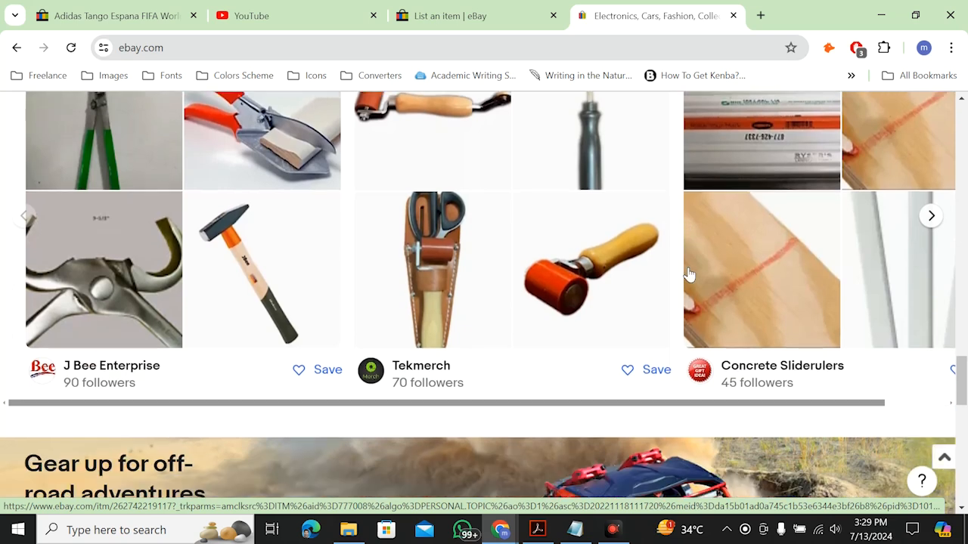
scroll(689, 274, down, 1)
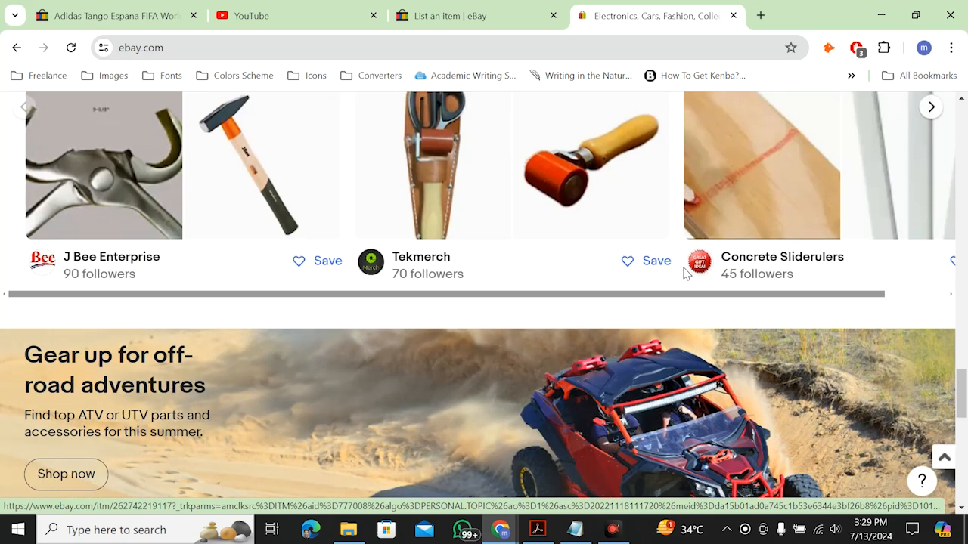
scroll(689, 275, down, 6)
scroll(689, 274, up, 14)
scroll(688, 274, up, 10)
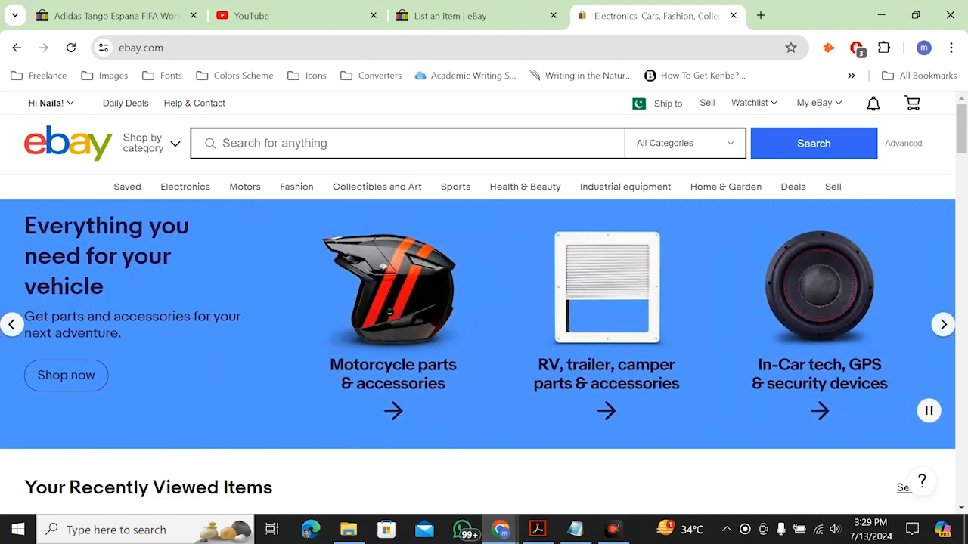
- Open the My eBay Selling Overview page from the eBay home page
mouse_move(345, 196)
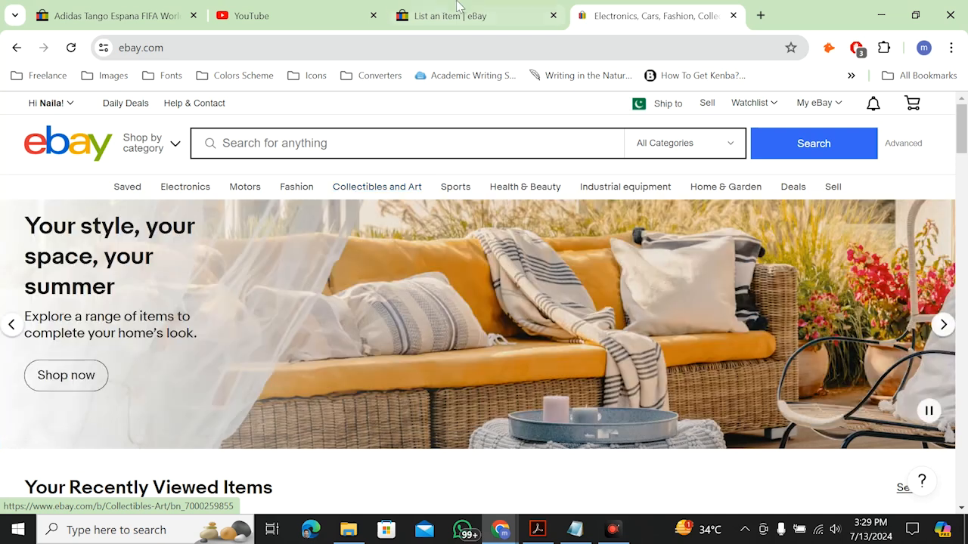
click(463, 9)
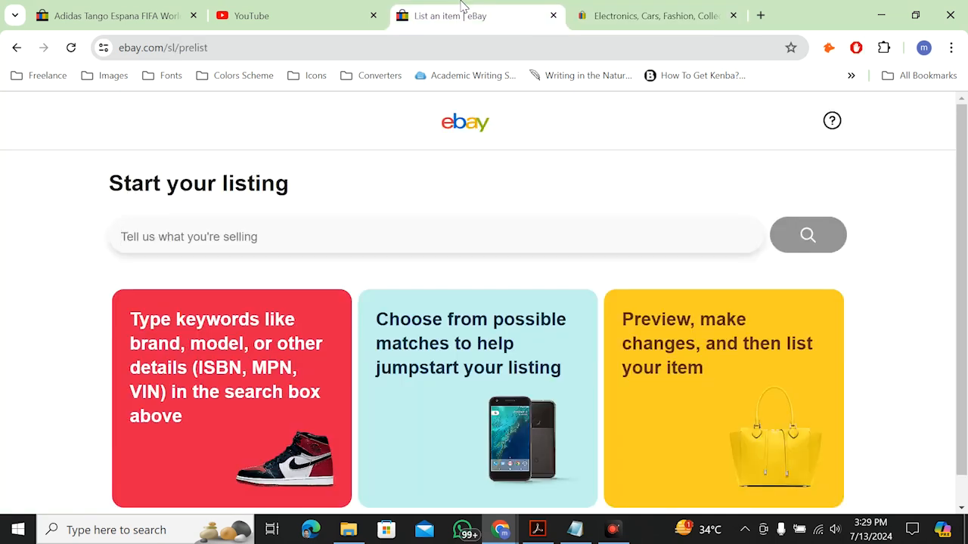
click(622, 9)
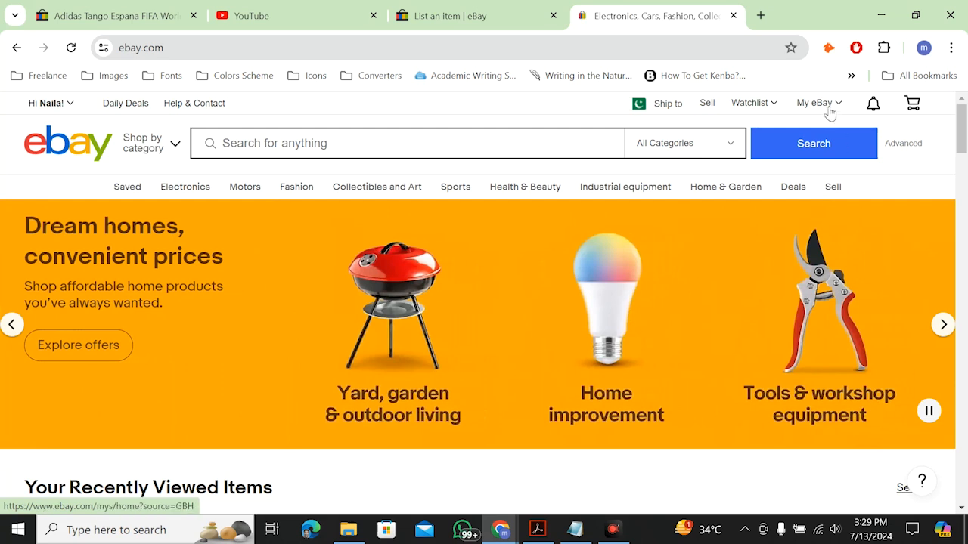
mouse_move(827, 106)
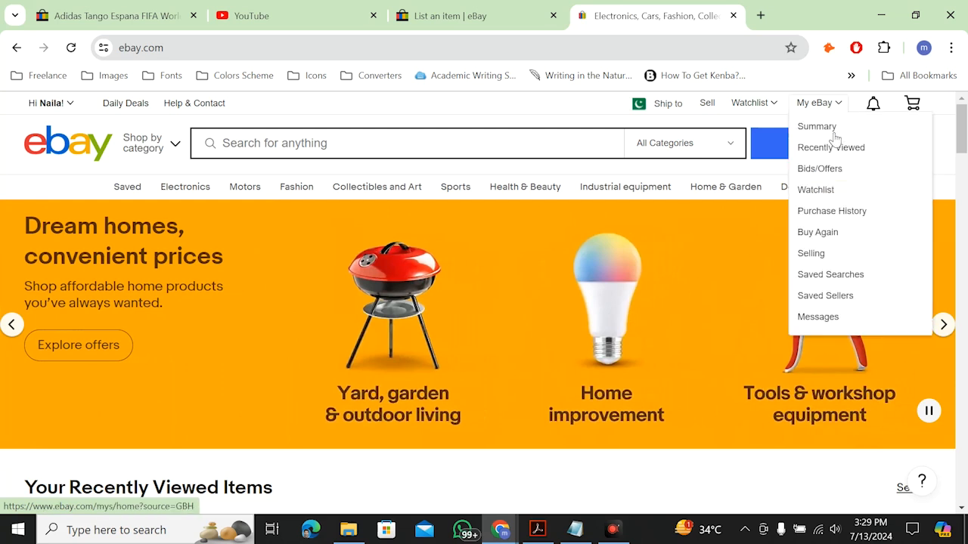
click(824, 258)
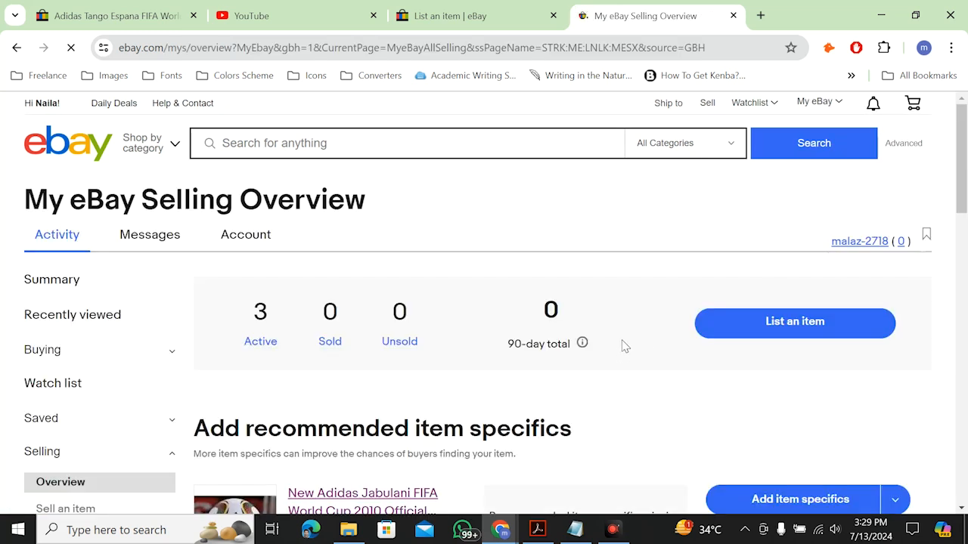
- Go to the Sell an item page from the selling overview and close this duplicate browser tab
scroll(623, 345, down, 3)
scroll(623, 345, down, 2)
scroll(623, 345, up, 3)
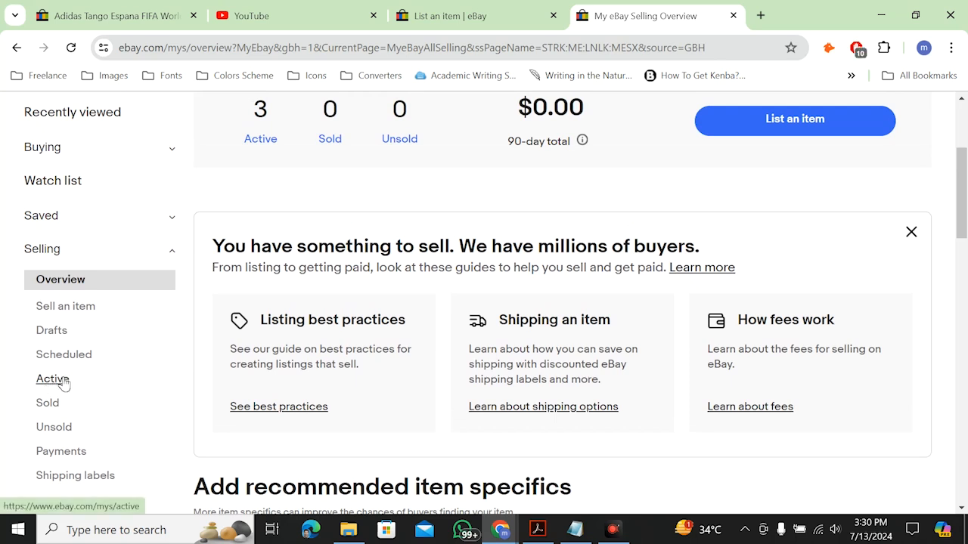
click(76, 312)
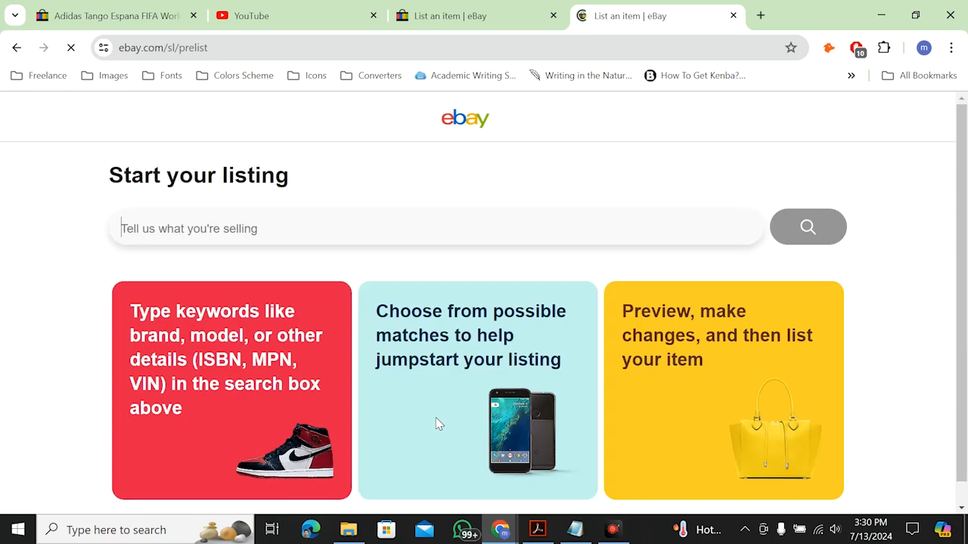
click(733, 15)
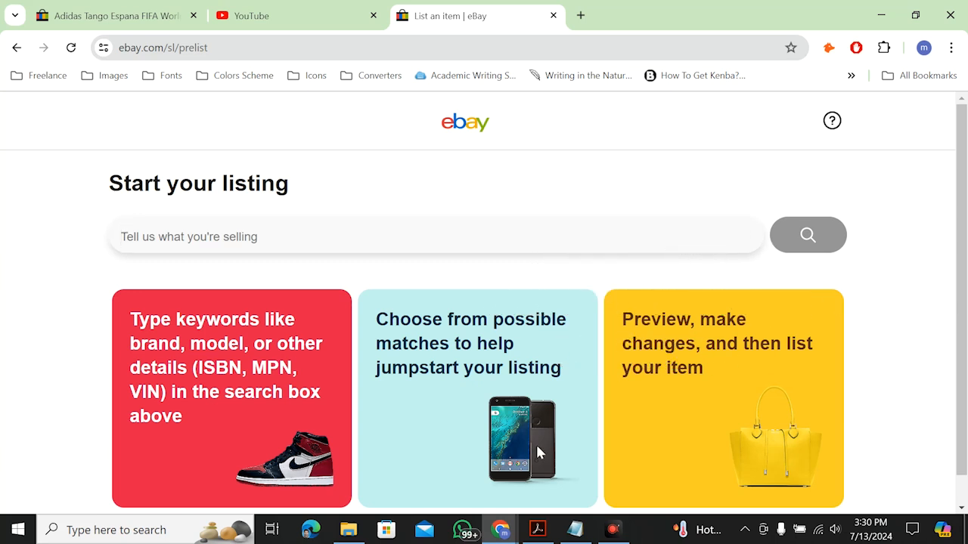
- Copy the title "Adidas Tango Espana FIFA World Cup 1982 Spain Soccer Match Ball Size 5" from Notepad and search for it to start the listing
click(574, 529)
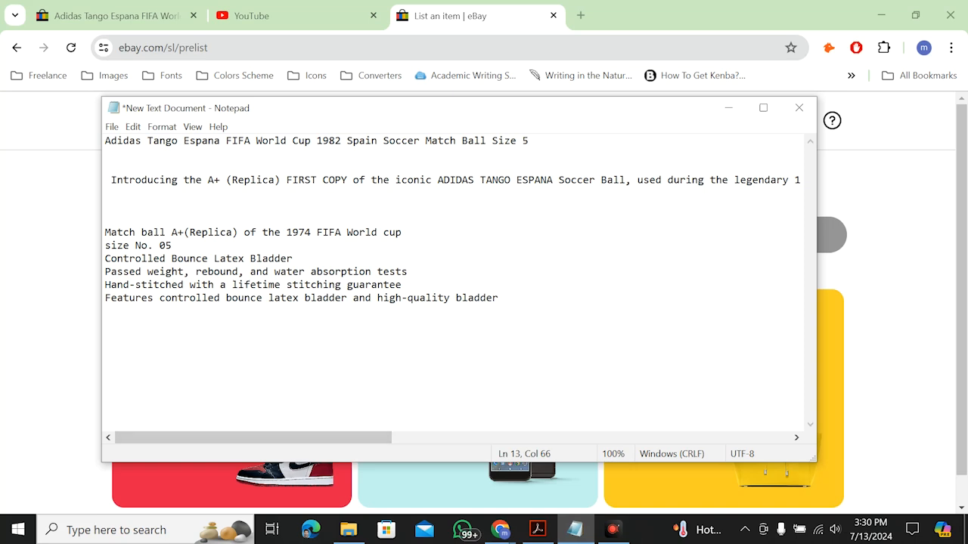
drag(529, 140, 37, 87)
key(ctrl+c)
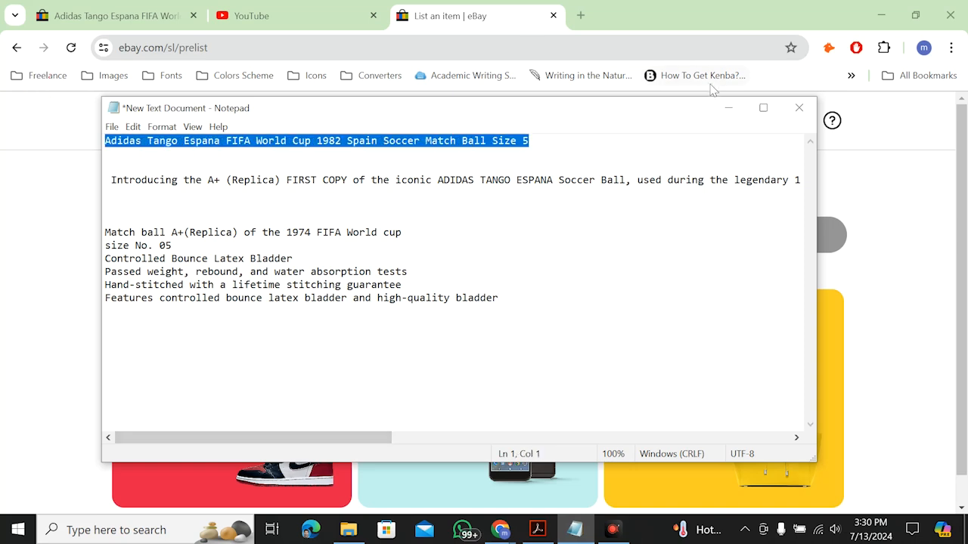
click(722, 106)
click(751, 235)
key(ctrl+v)
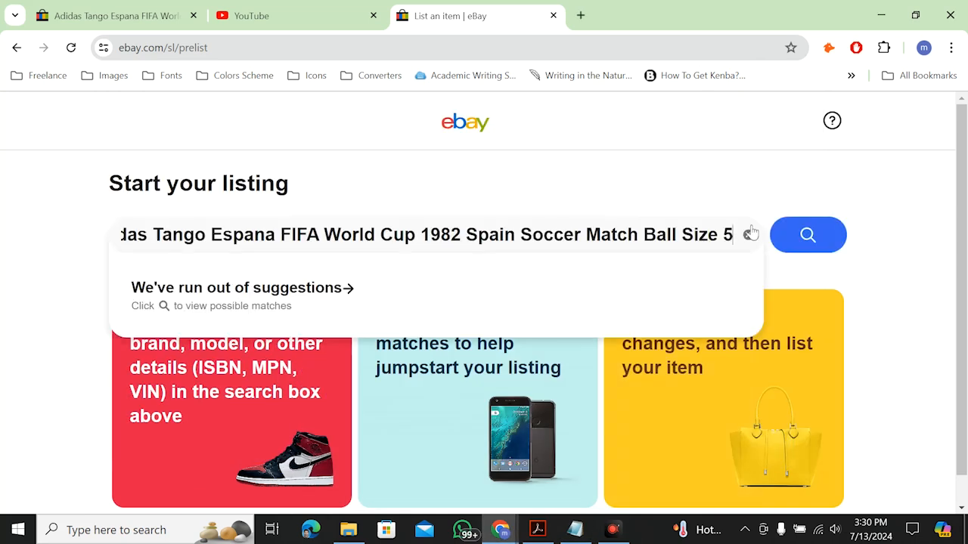
click(830, 243)
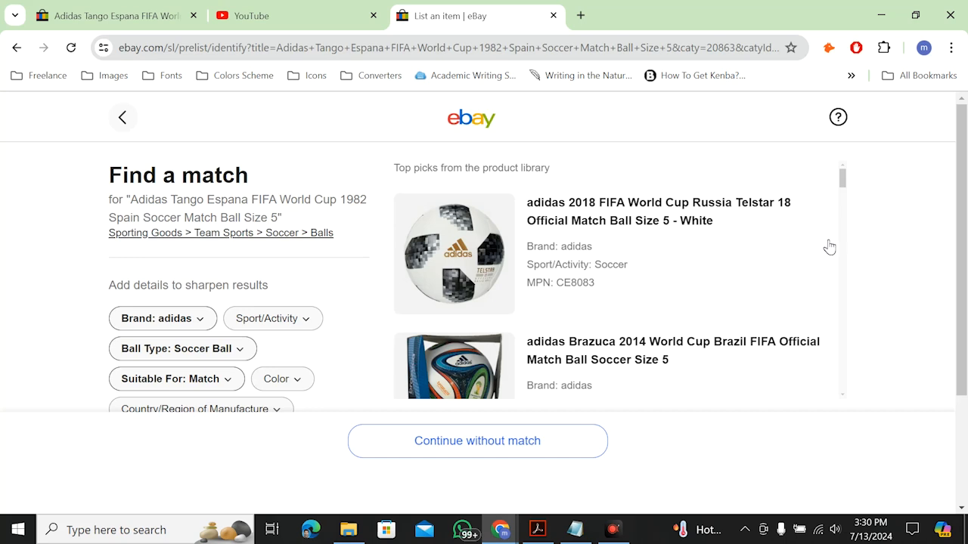
- Set the match details to Brand Unbranded and Sport/Activity Soccer
click(192, 318)
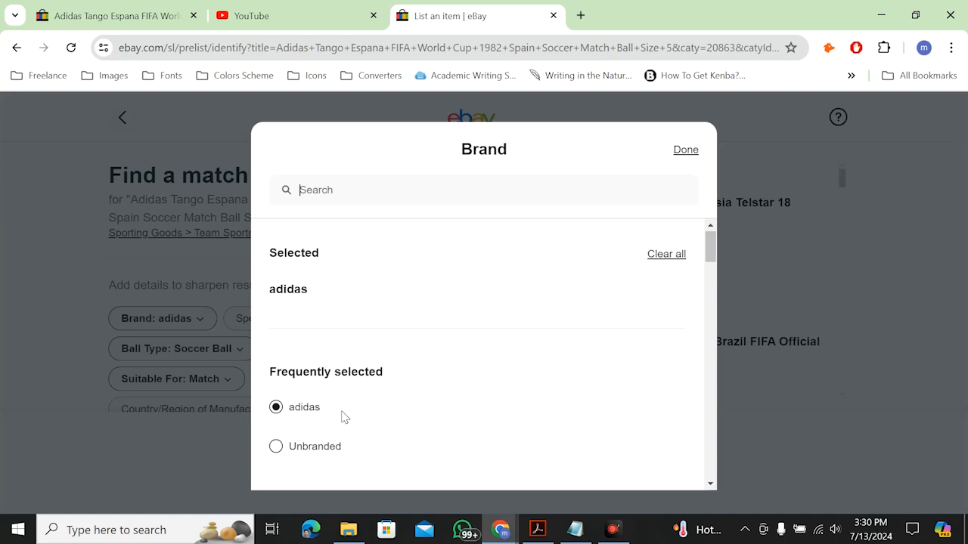
scroll(341, 417, down, 1)
click(278, 421)
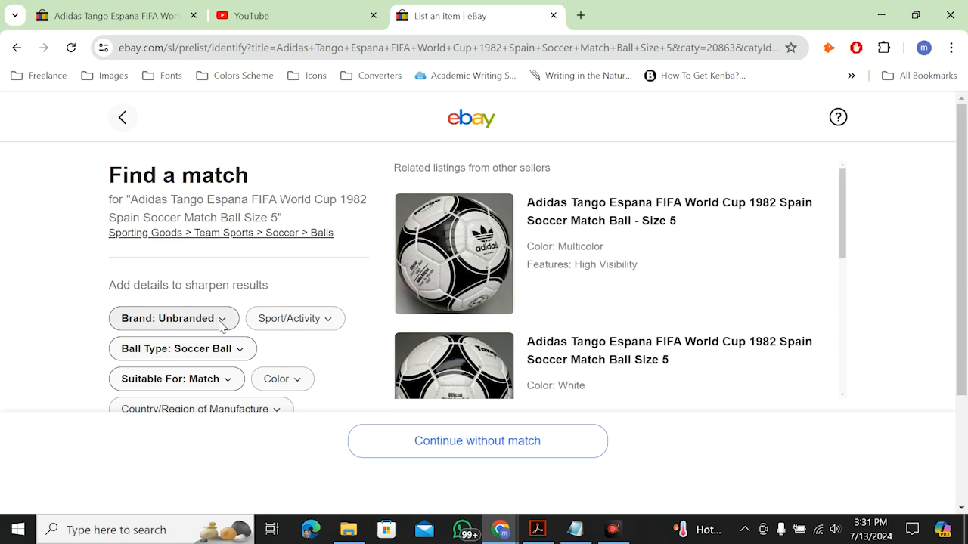
click(290, 318)
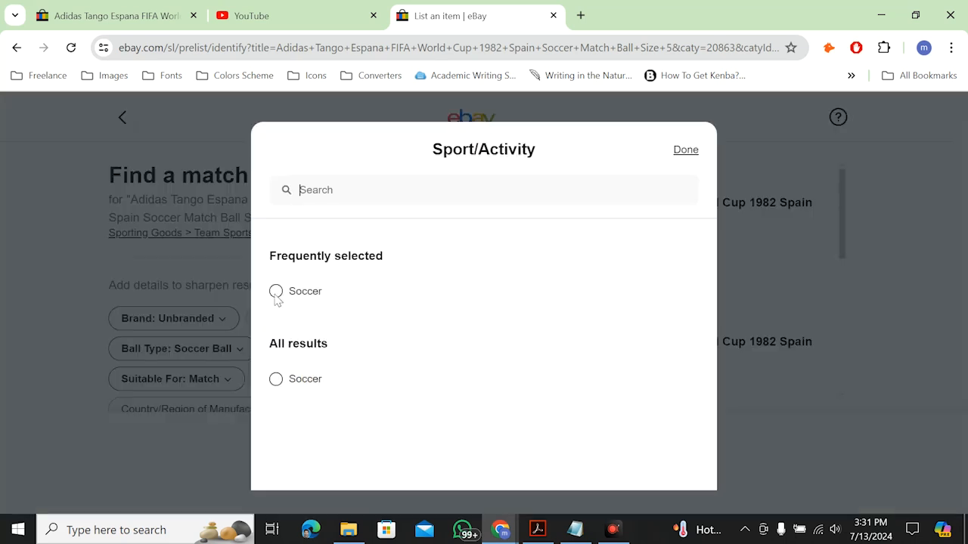
click(276, 293)
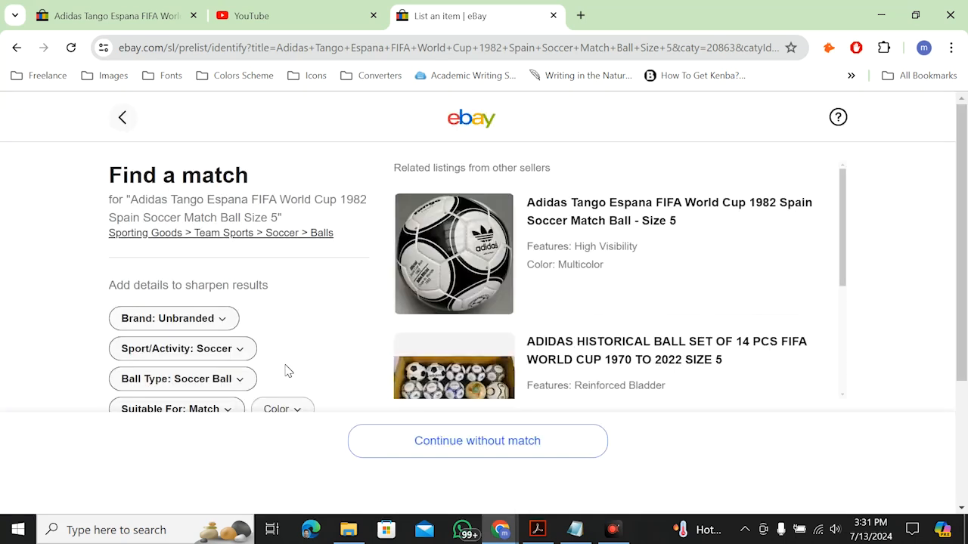
- Set the item's color to Multicolor and continue the listing without a product match
scroll(285, 371, down, 2)
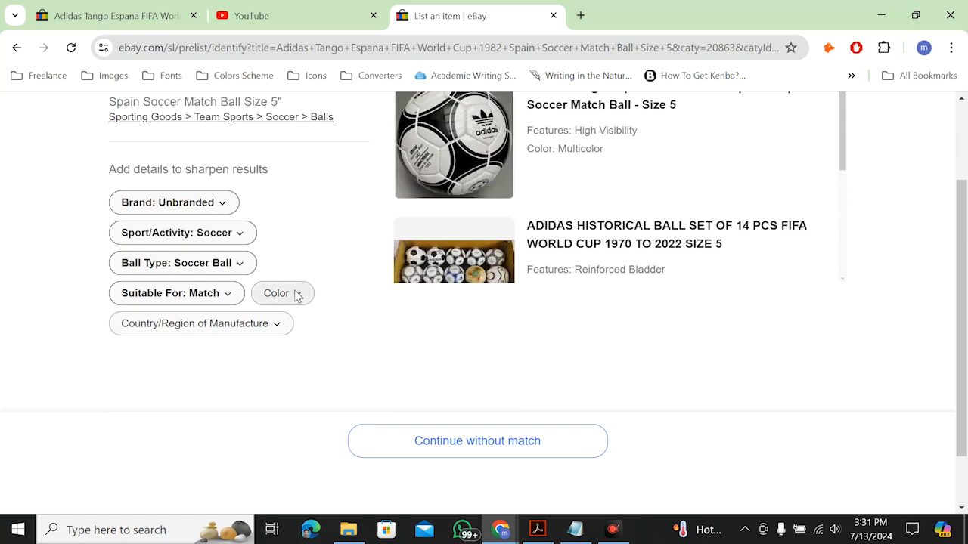
click(295, 292)
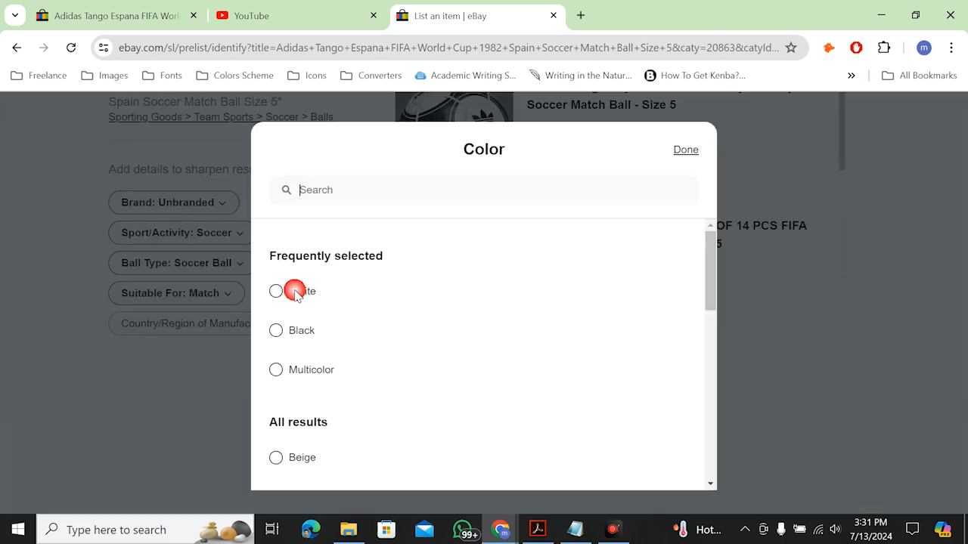
click(278, 370)
scroll(292, 340, down, 1)
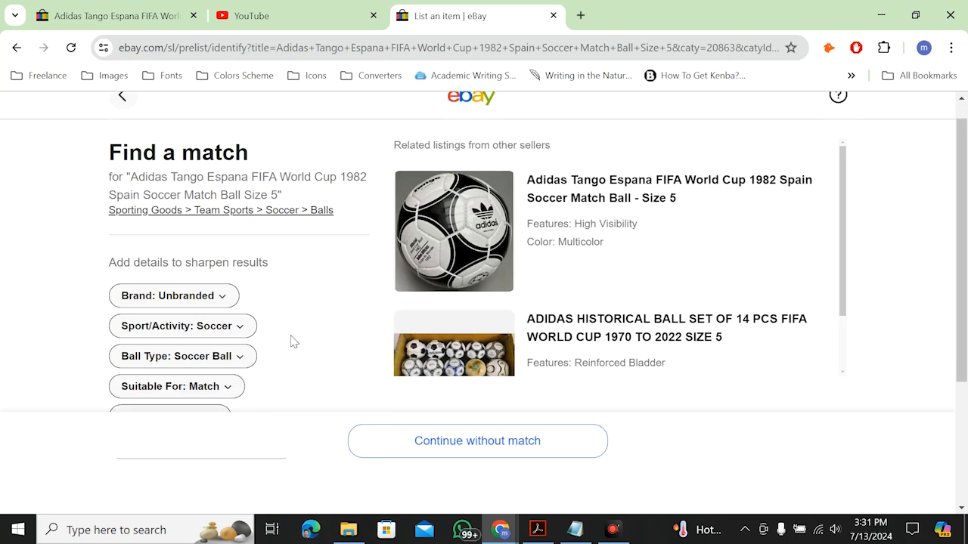
click(221, 397)
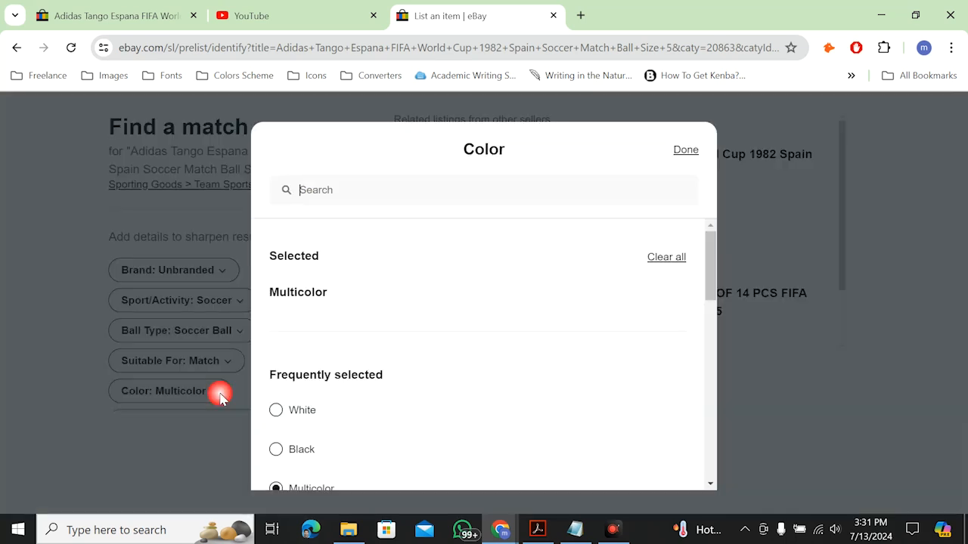
click(219, 390)
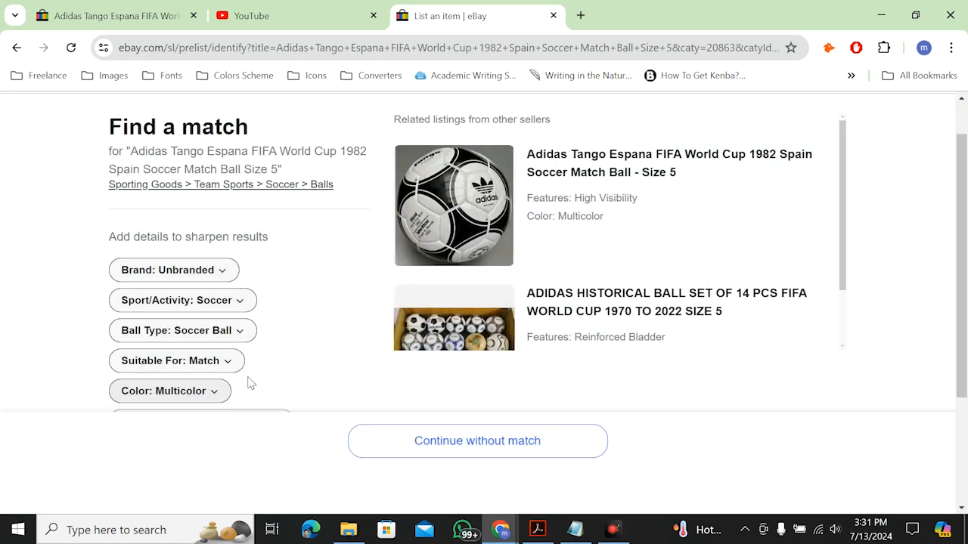
scroll(317, 389, down, 1)
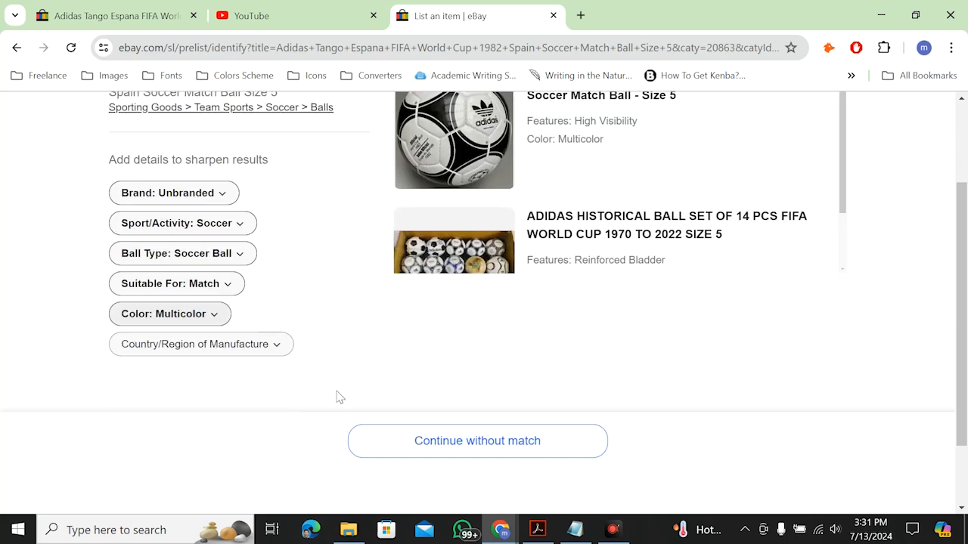
click(435, 445)
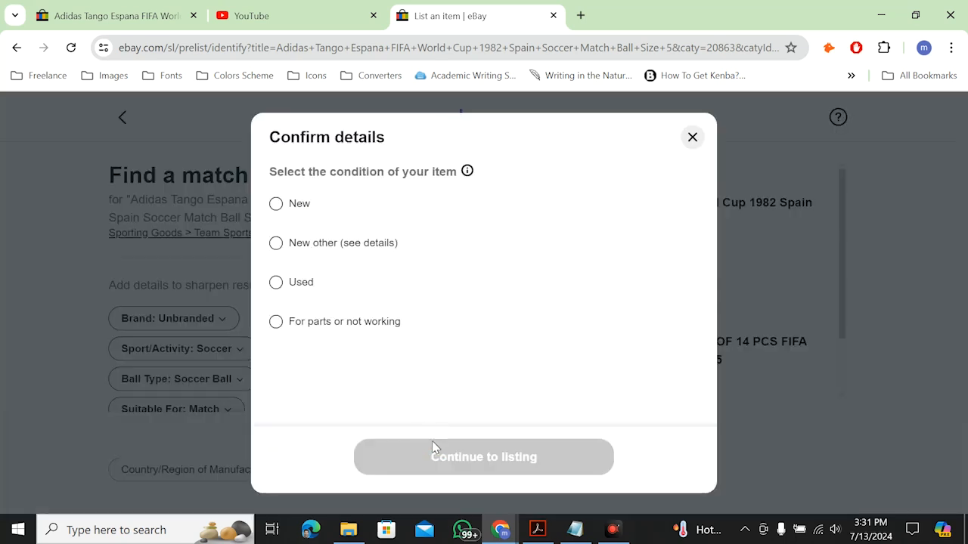
- Set the item's condition to New and continue to the listing form
click(273, 210)
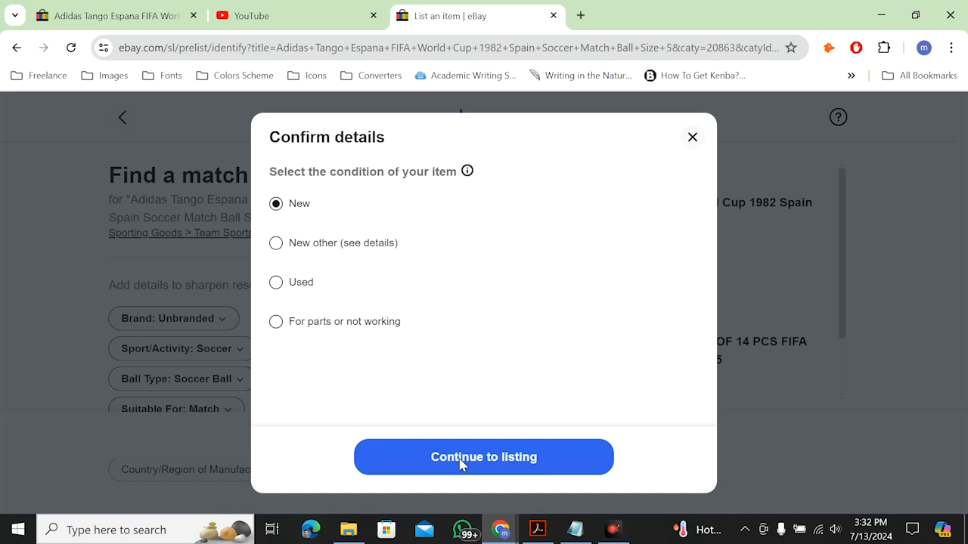
click(463, 464)
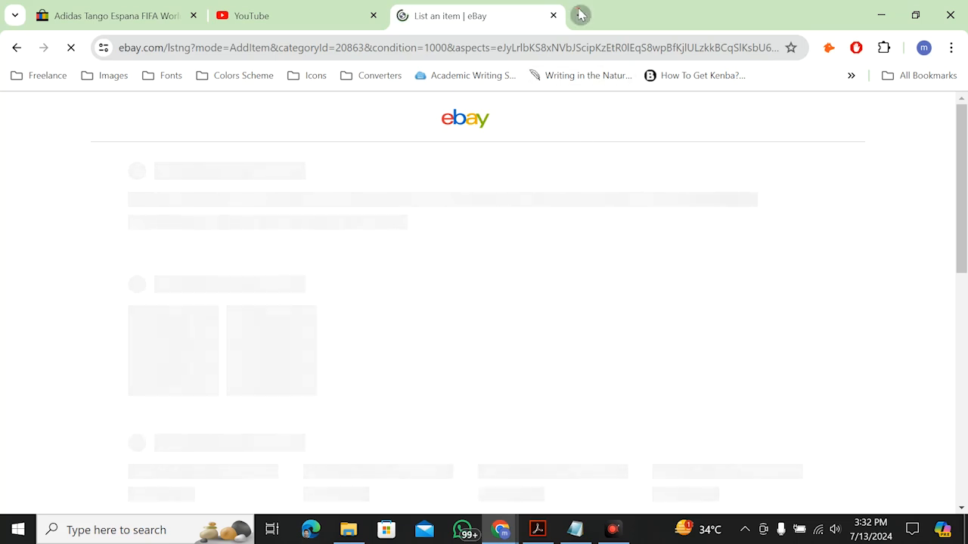
- Open eBay in a new browser tab and search for "jacket men"
click(580, 16)
text(e)
key(Return)
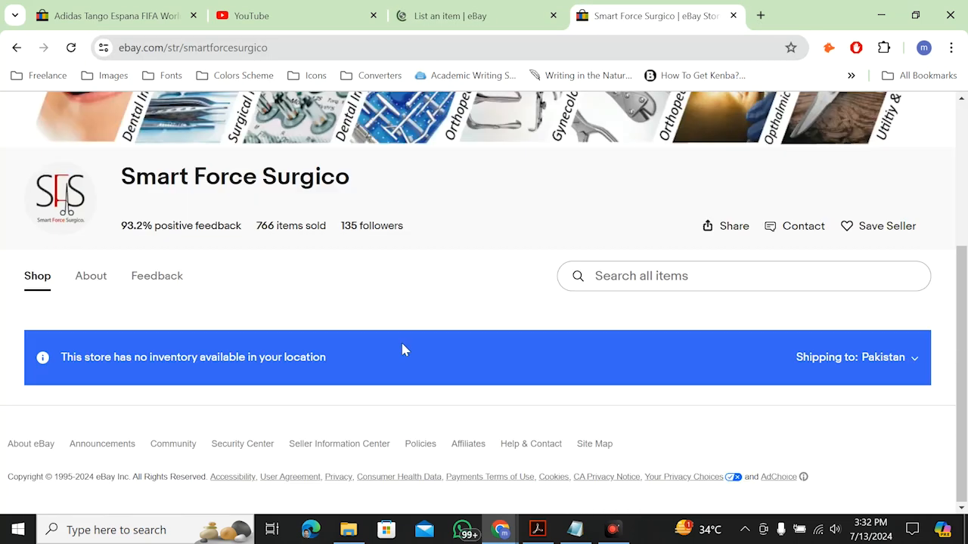
scroll(403, 350, up, 3)
text(jac)
key(Down)
key(Down)
key(Down)
key(Down)
key(Return)
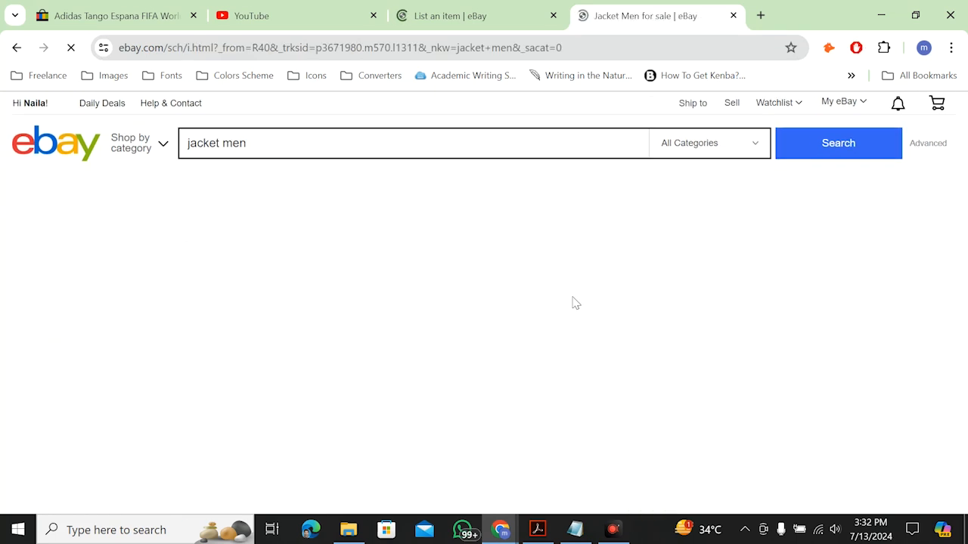
- Open the Men's RAF Aviator leather jacket listing, close the search results tab and return to the draft listing
scroll(568, 363, down, 3)
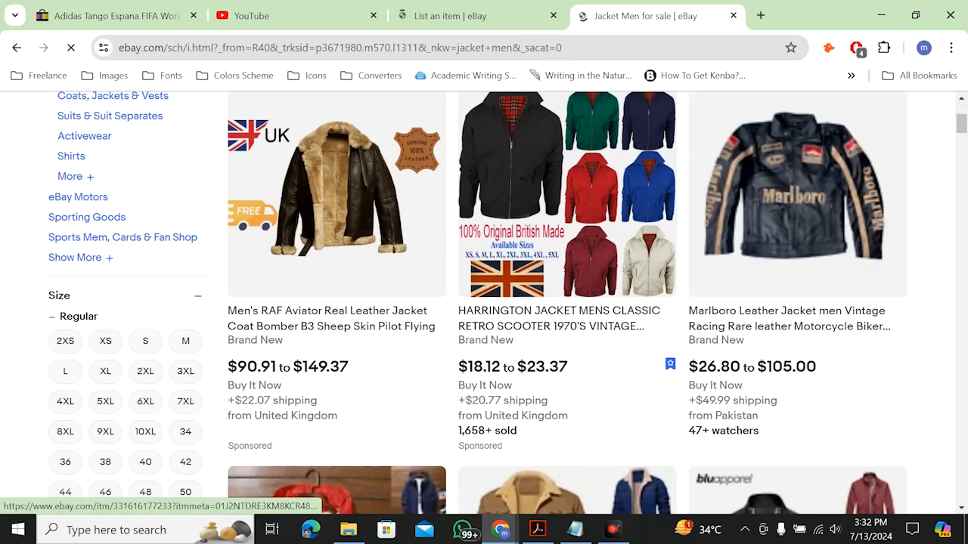
click(362, 319)
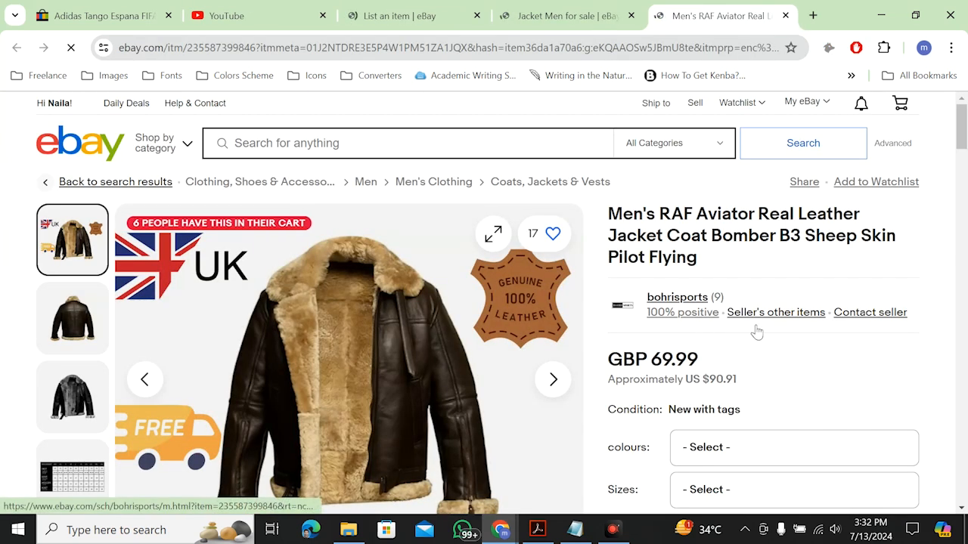
click(562, 9)
click(401, 15)
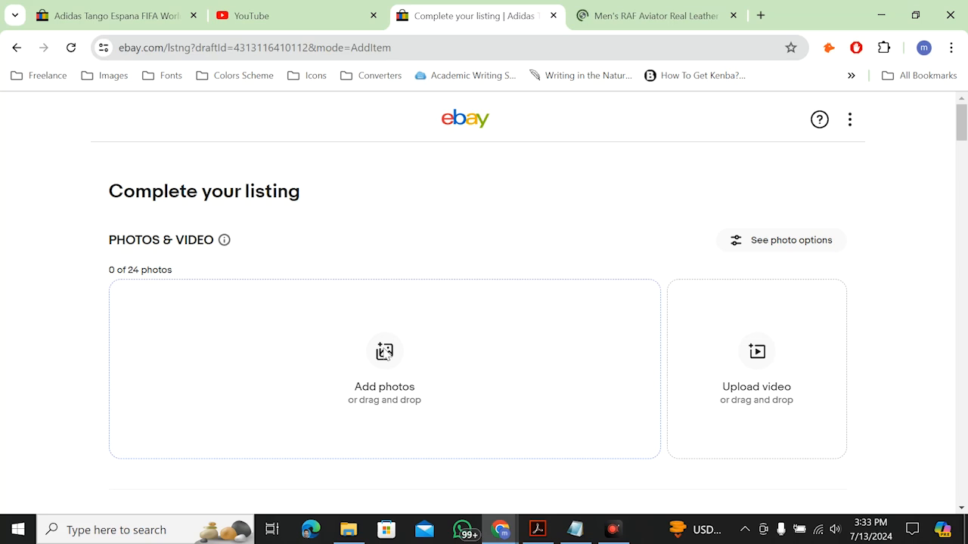
- Upload the four ball photos s-l960 (16) through s-l960 (19) from Downloads to the listing
click(385, 354)
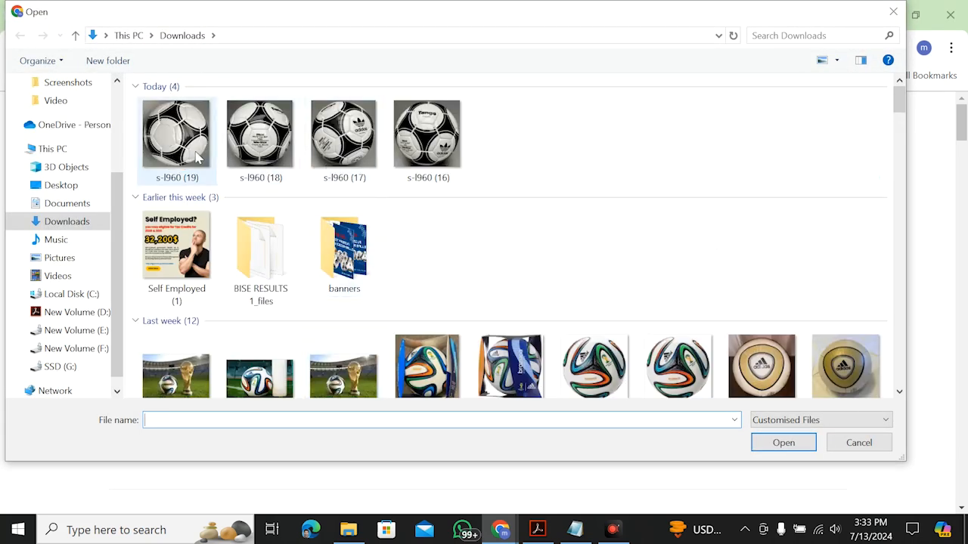
click(430, 179)
ctrl+click(355, 162)
ctrl+click(266, 150)
ctrl+click(189, 147)
click(790, 450)
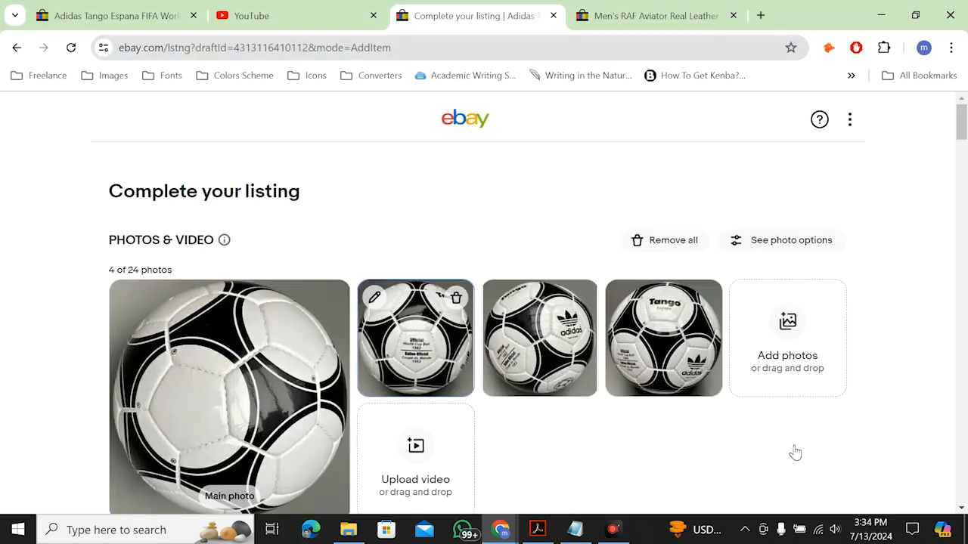
- Review the uploaded photos, item title, item category and required item specifics of the listing
scroll(795, 452, down, 3)
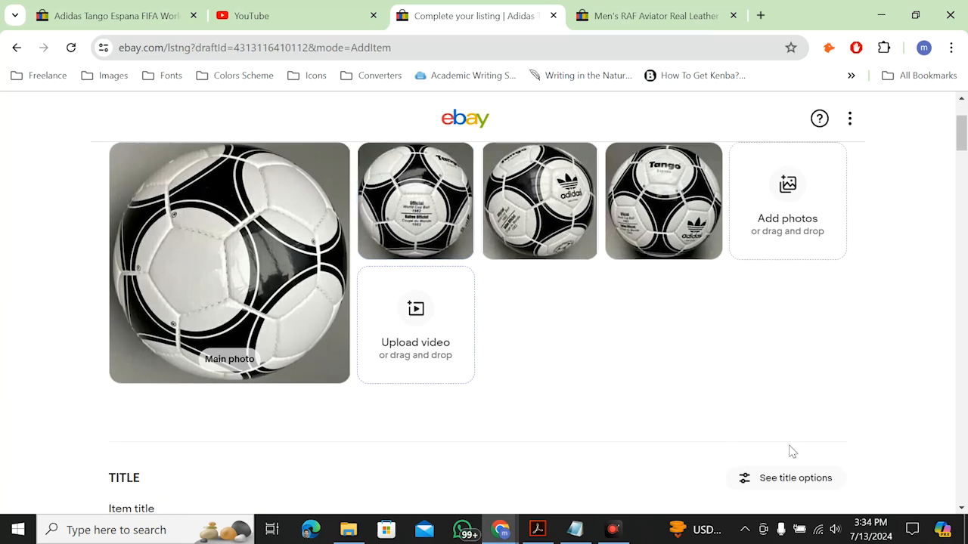
scroll(790, 451, down, 3)
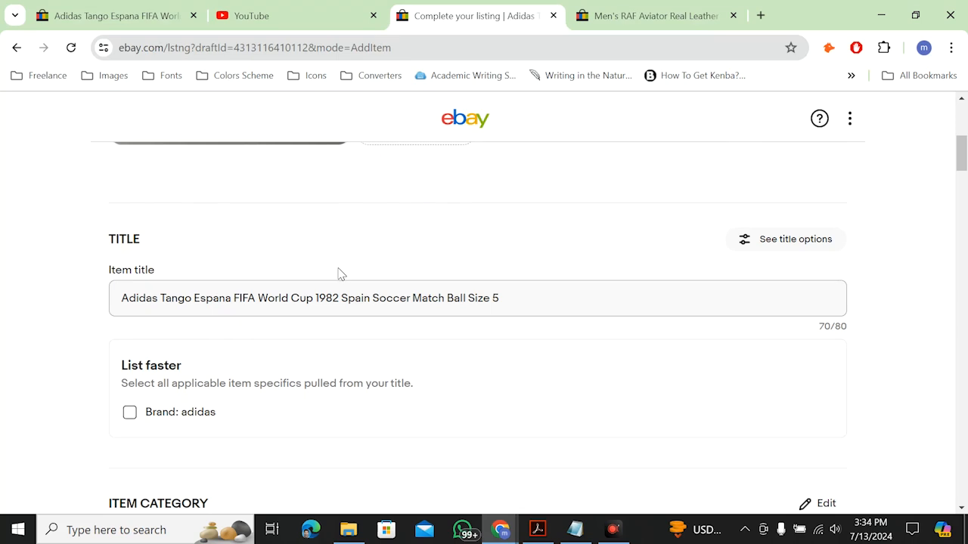
scroll(391, 418, down, 2)
scroll(391, 419, down, 1)
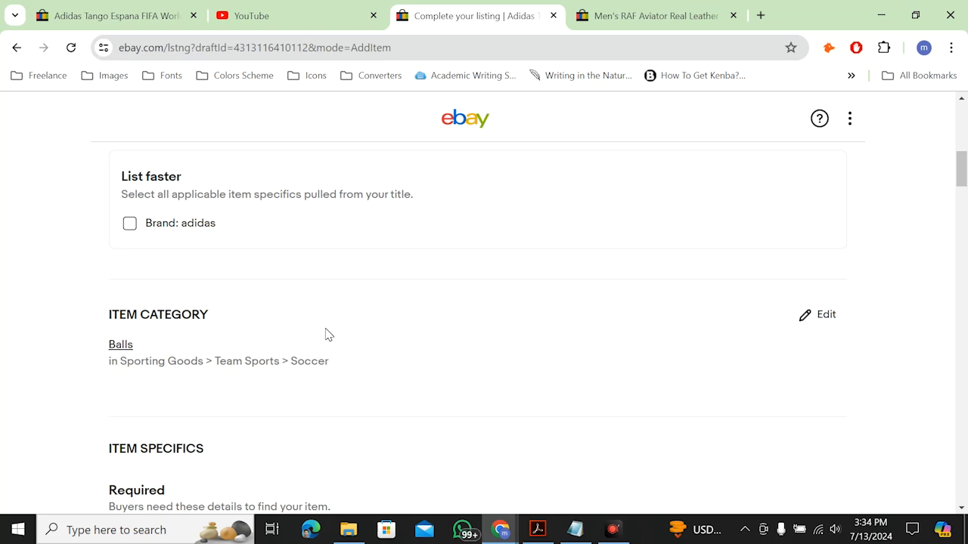
scroll(327, 335, down, 3)
scroll(363, 289, up, 4)
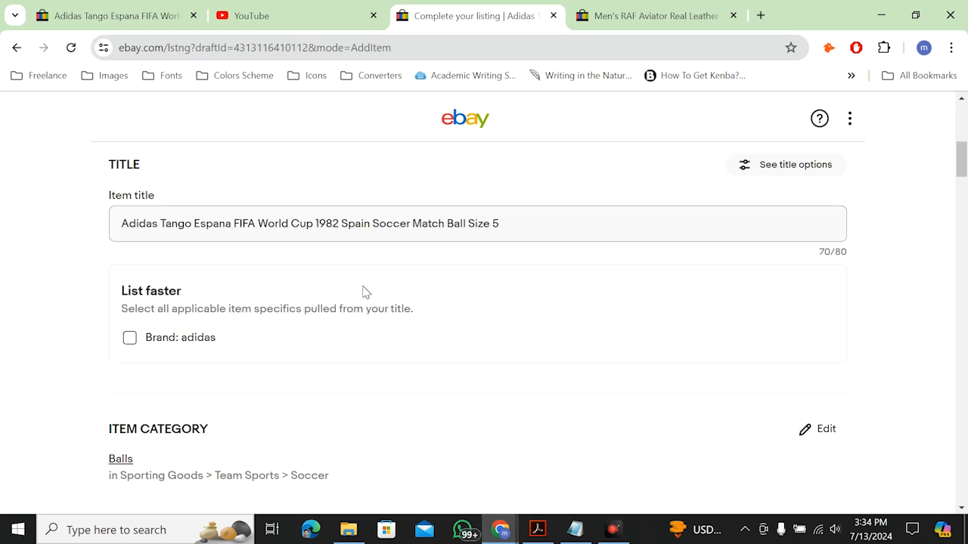
scroll(363, 292, down, 3)
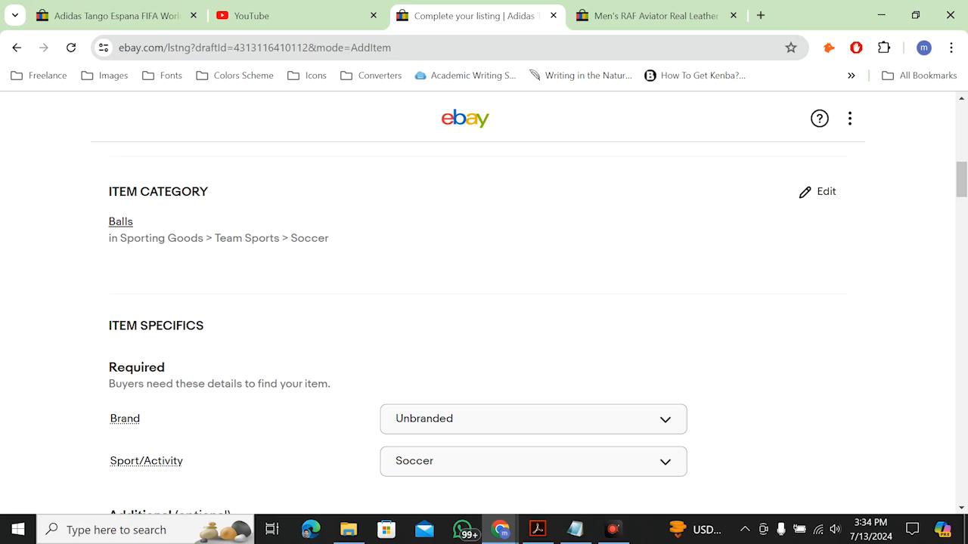
scroll(266, 247, down, 1)
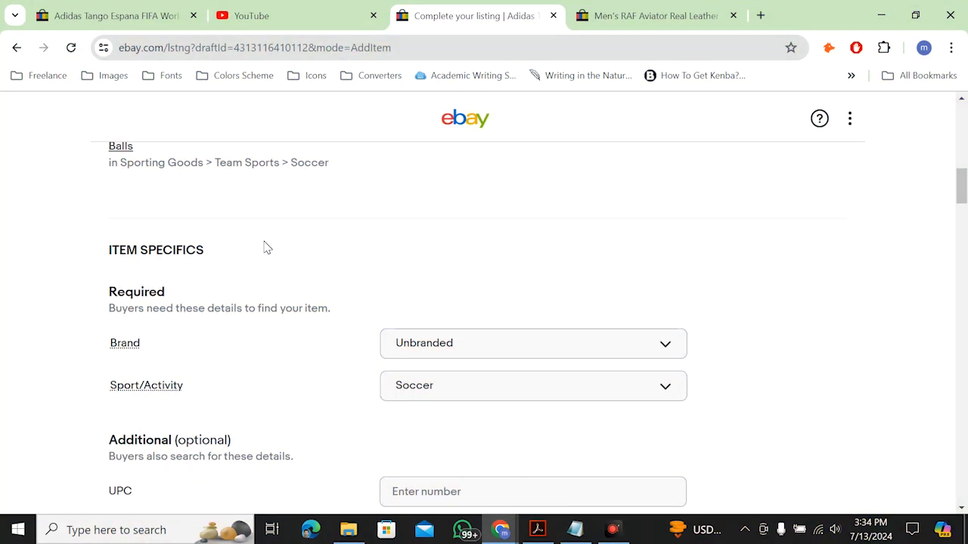
scroll(265, 247, down, 1)
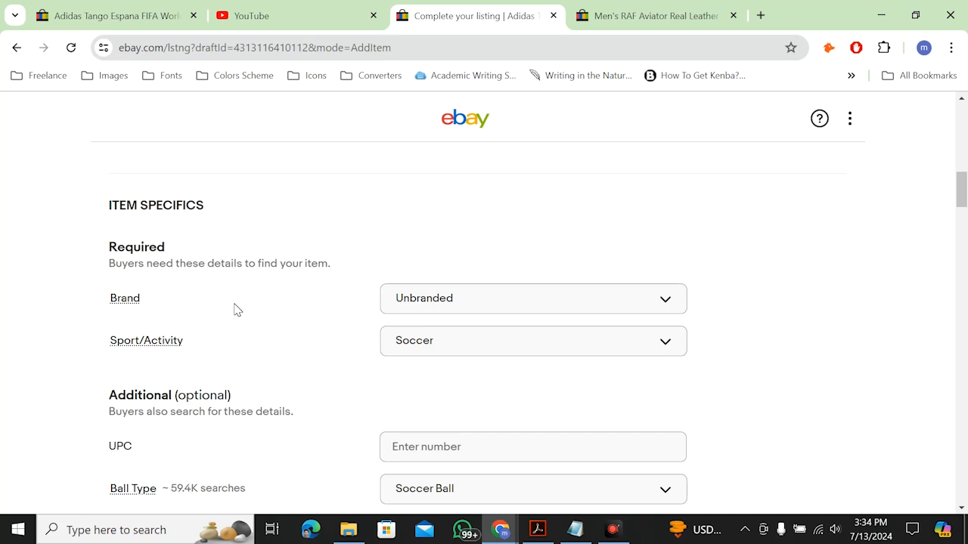
scroll(237, 309, down, 1)
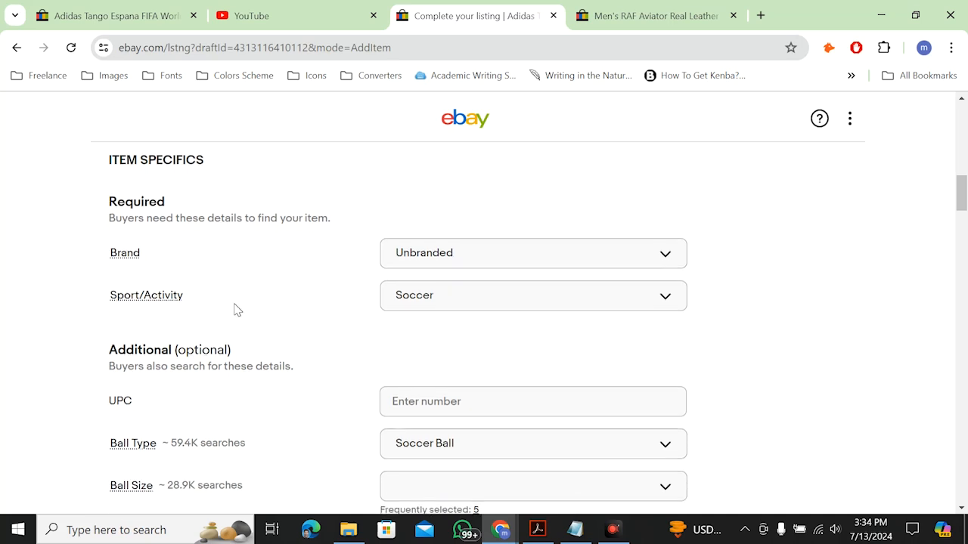
- Set Ball Size to 5, Number of Items in Set to 1 and Country/Region of Manufacture to Pakistan
scroll(237, 310, down, 1)
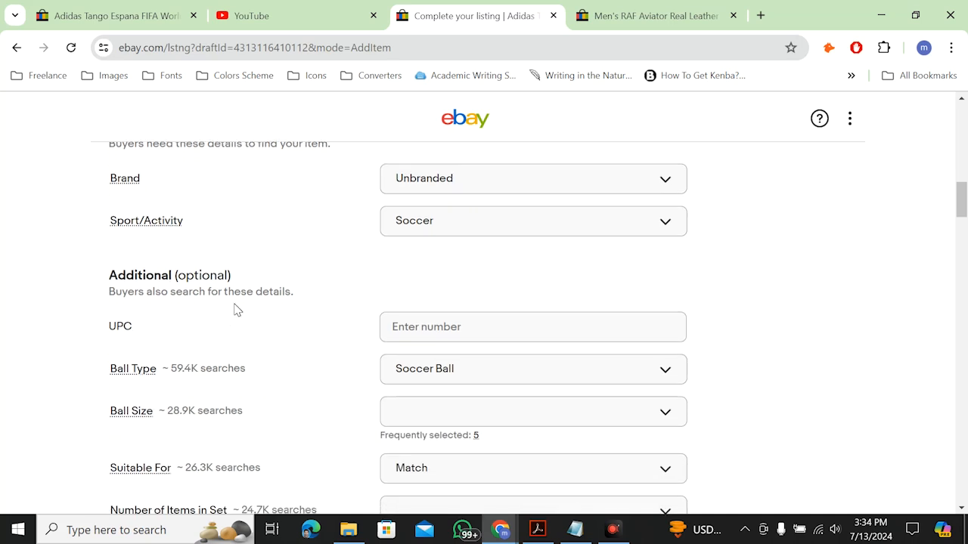
scroll(237, 310, down, 1)
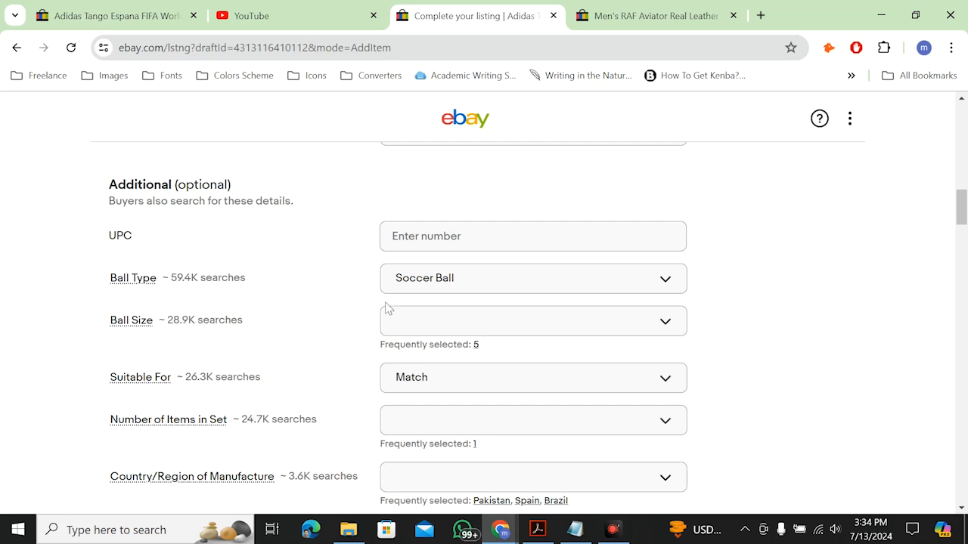
click(476, 344)
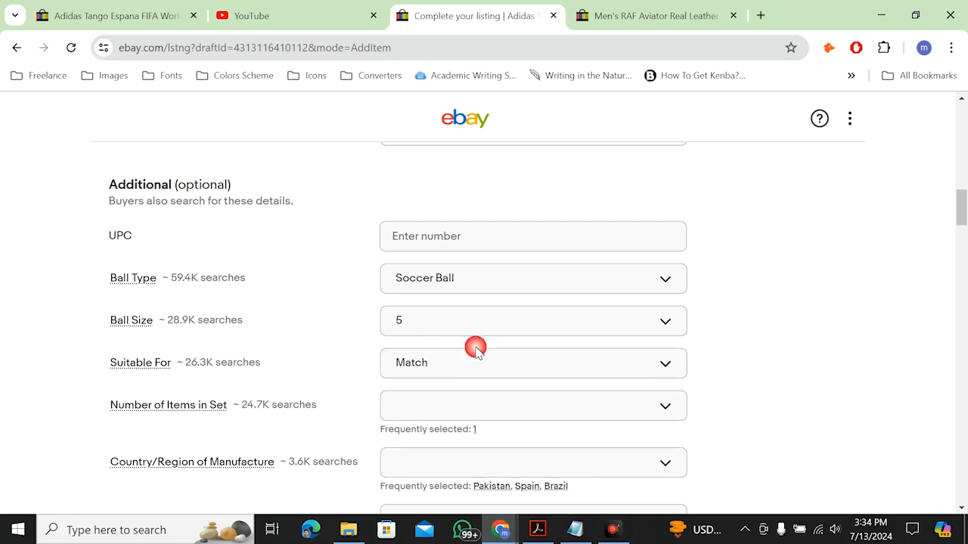
click(474, 430)
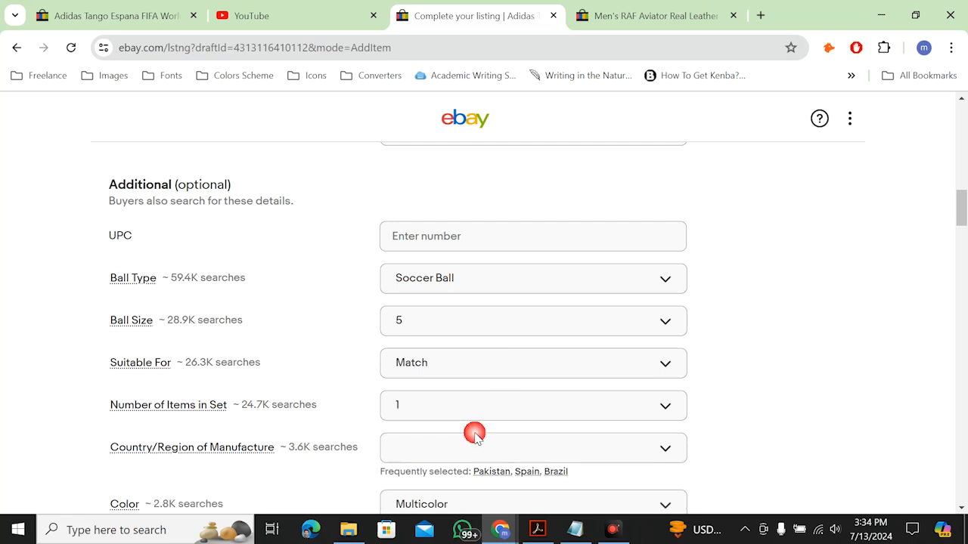
scroll(461, 385, down, 1)
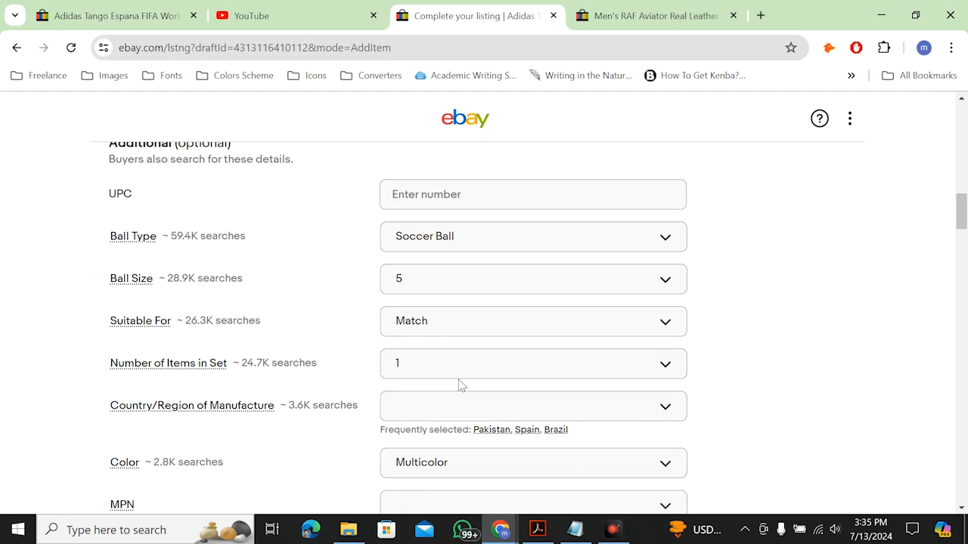
click(491, 406)
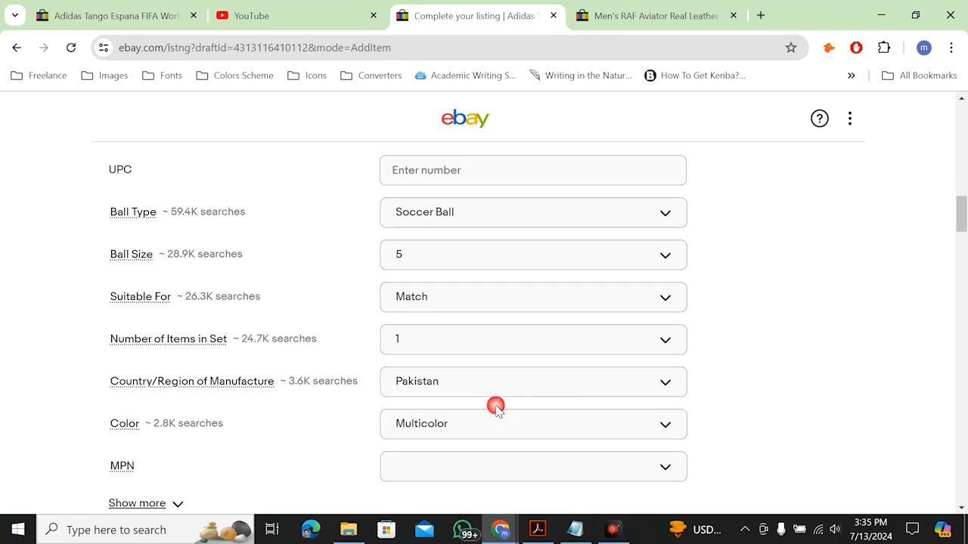
- Check the filled-in item specifics and expand the list to show more optional ones
scroll(498, 411, down, 1)
scroll(499, 412, up, 3)
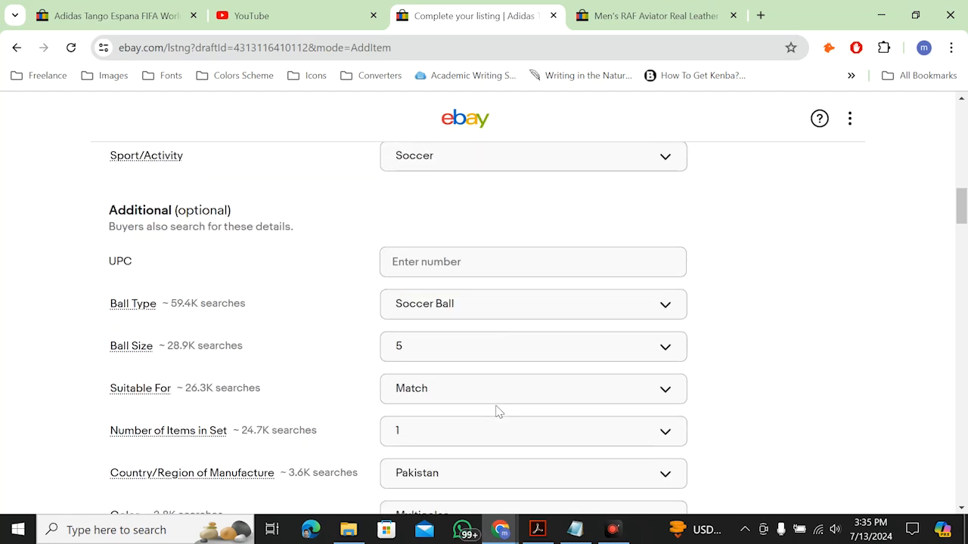
scroll(495, 411, up, 2)
scroll(495, 410, down, 2)
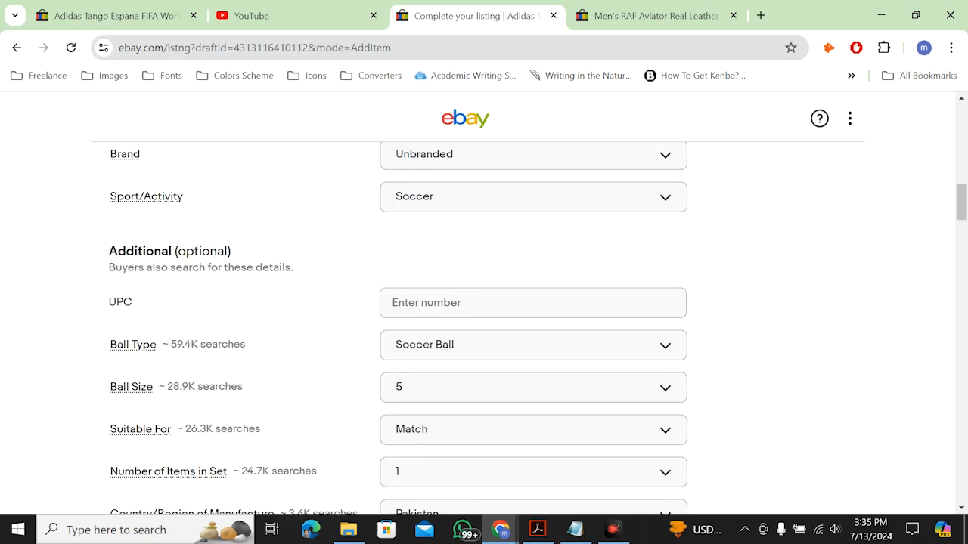
scroll(447, 324, down, 4)
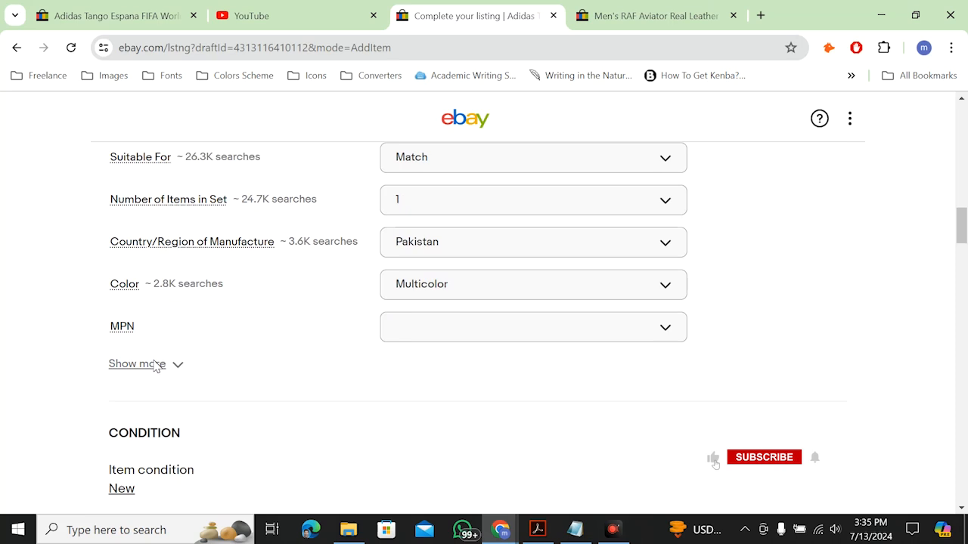
click(154, 364)
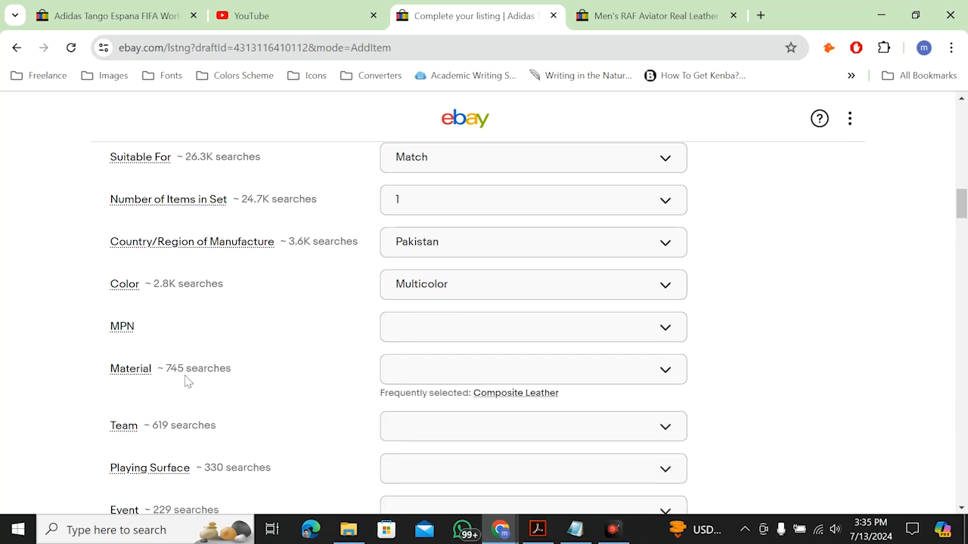
- Set Stitching Method to Hand-Stitched and Association to International Federation of Association Football (FIFA)
scroll(581, 389, down, 1)
scroll(581, 390, down, 1)
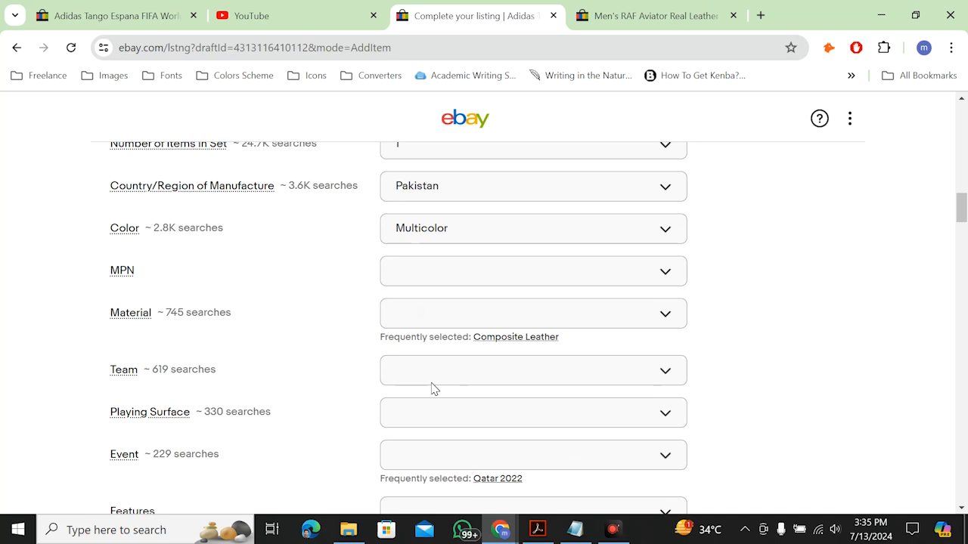
scroll(435, 389, down, 1)
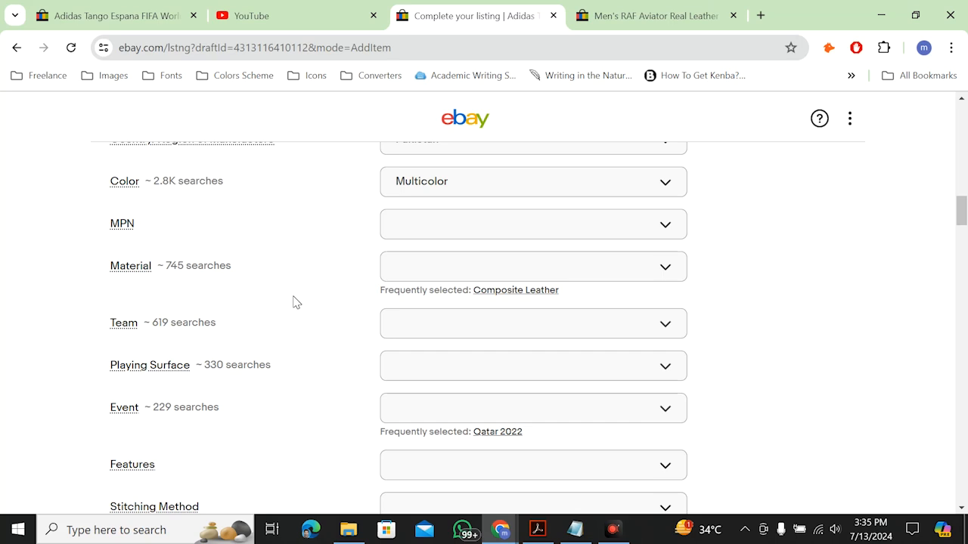
scroll(295, 303, down, 1)
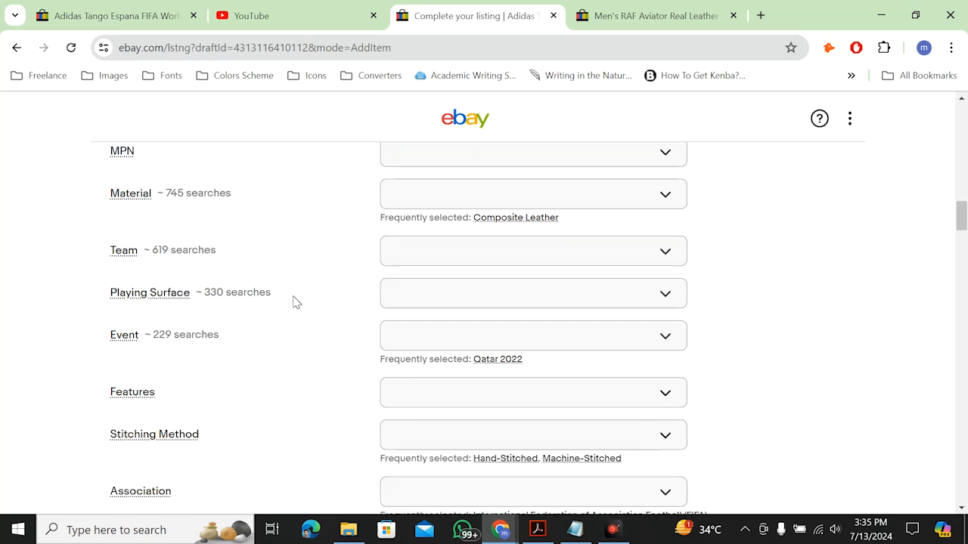
scroll(296, 303, down, 2)
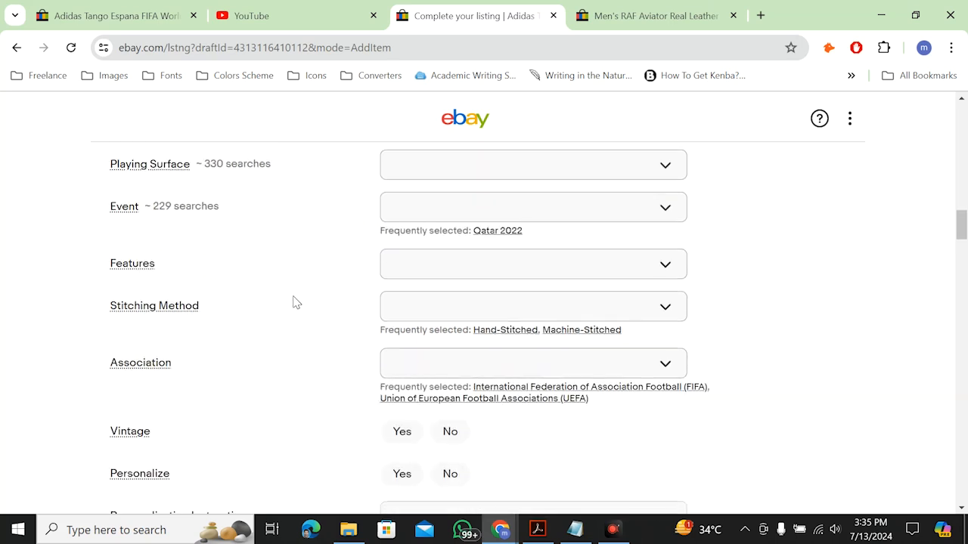
click(499, 333)
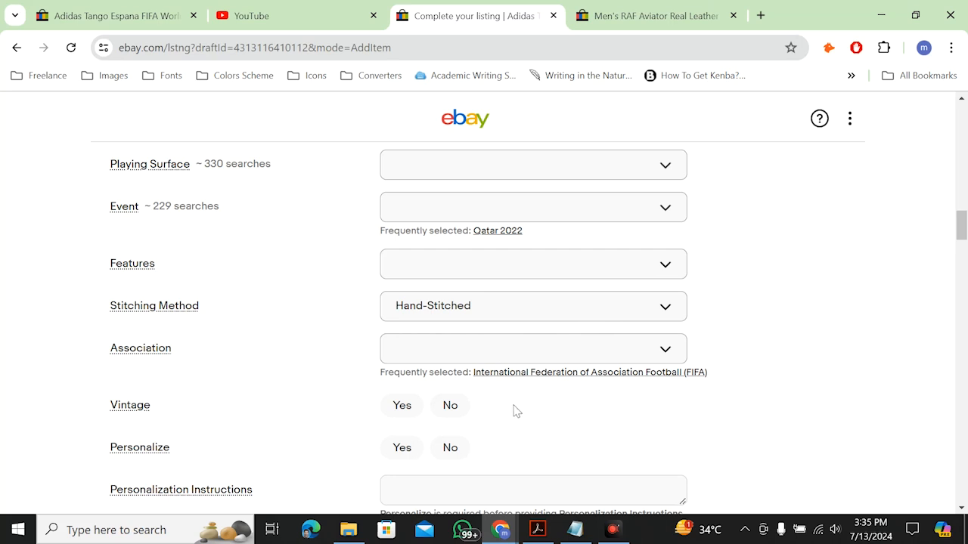
click(535, 373)
- Review the remaining optional item specifics, from Vintage and Manufacturer Warranty through Unit Type
scroll(534, 381, down, 3)
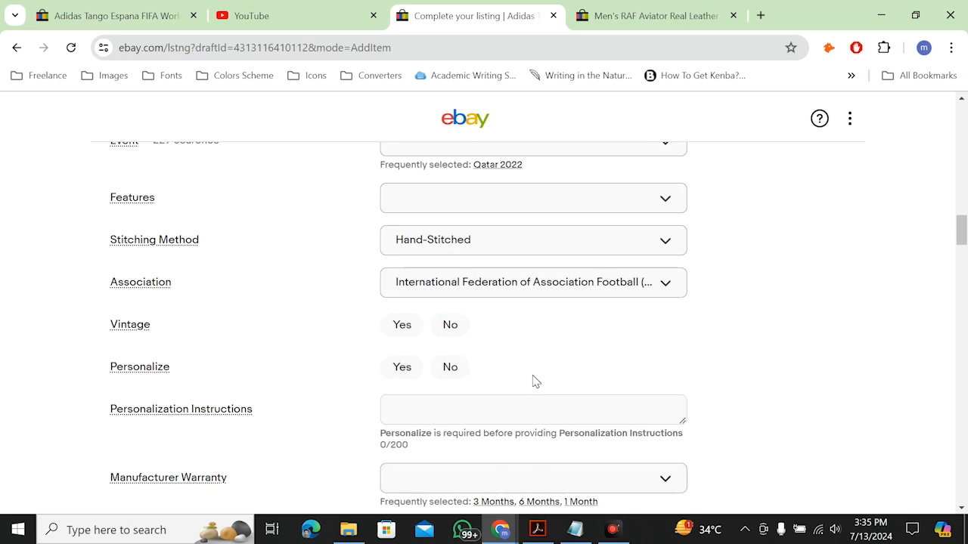
scroll(535, 381, down, 6)
scroll(535, 382, up, 1)
scroll(535, 381, up, 1)
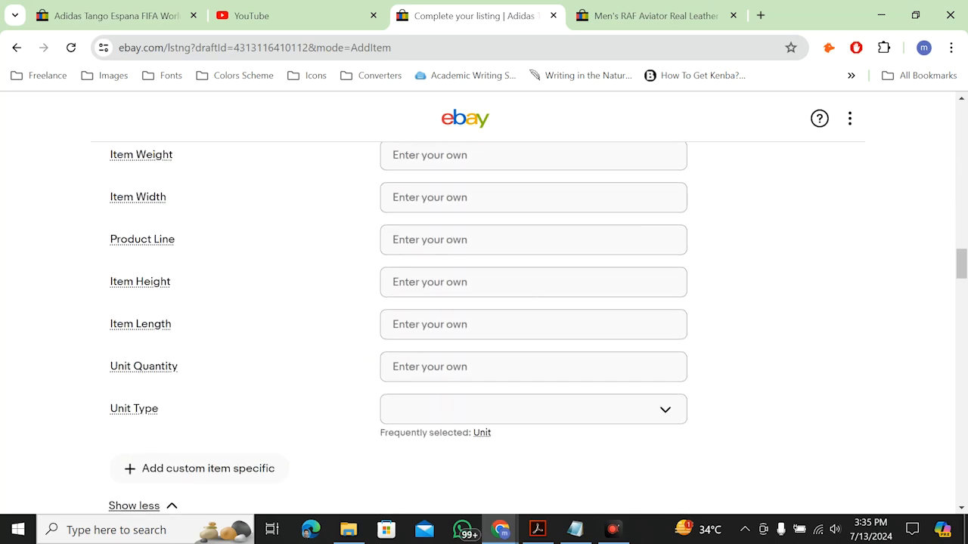
scroll(484, 318, up, 3)
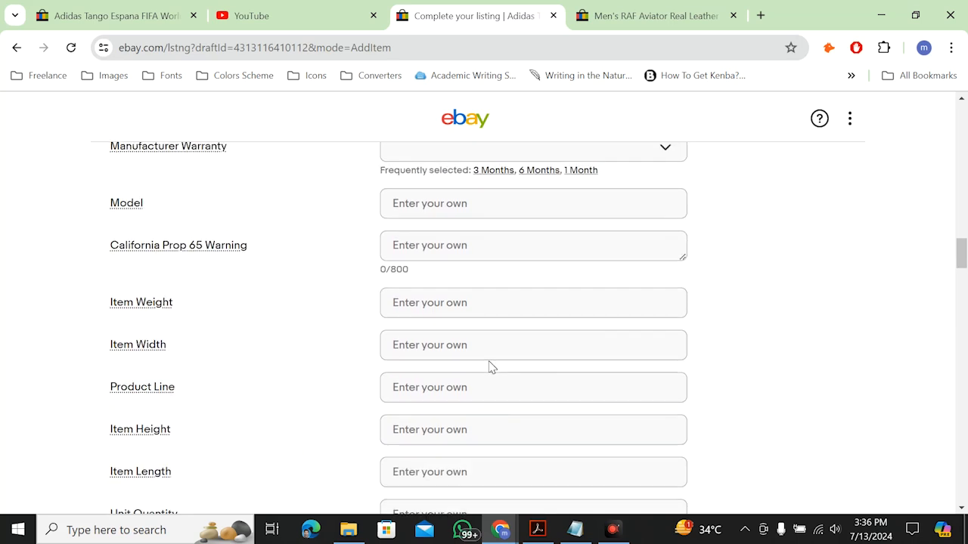
- Go back over the optional item specifics, from Features and Stitching Method down to the item condition
scroll(489, 367, up, 2)
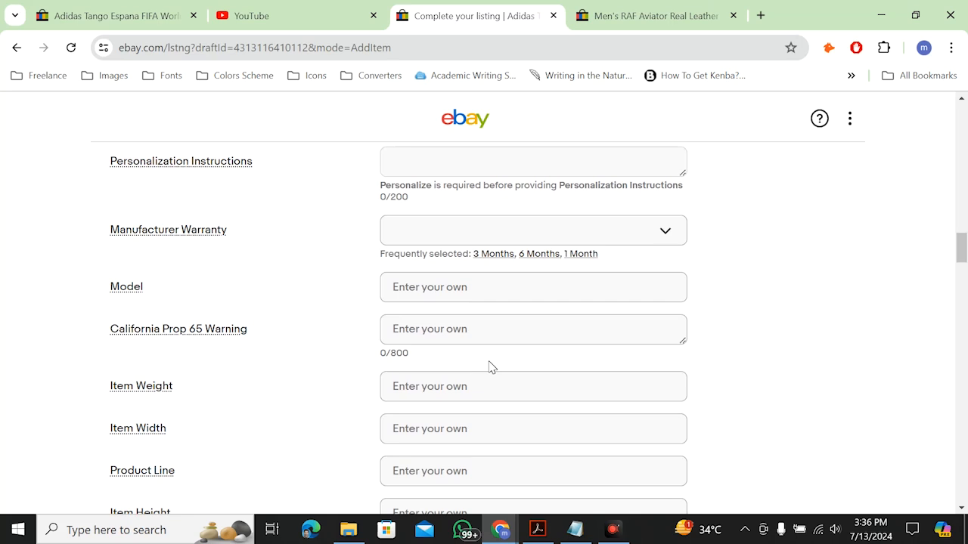
scroll(453, 287, up, 3)
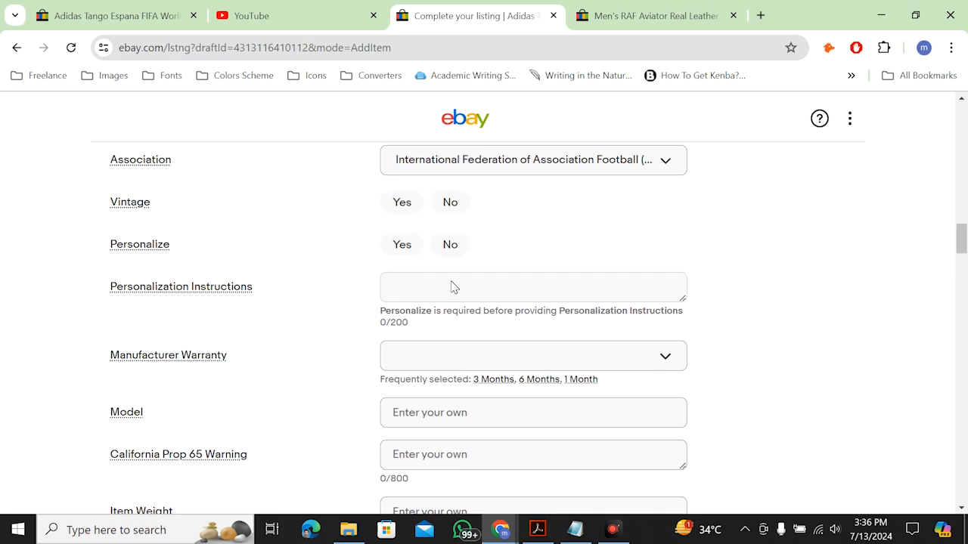
scroll(454, 286, down, 2)
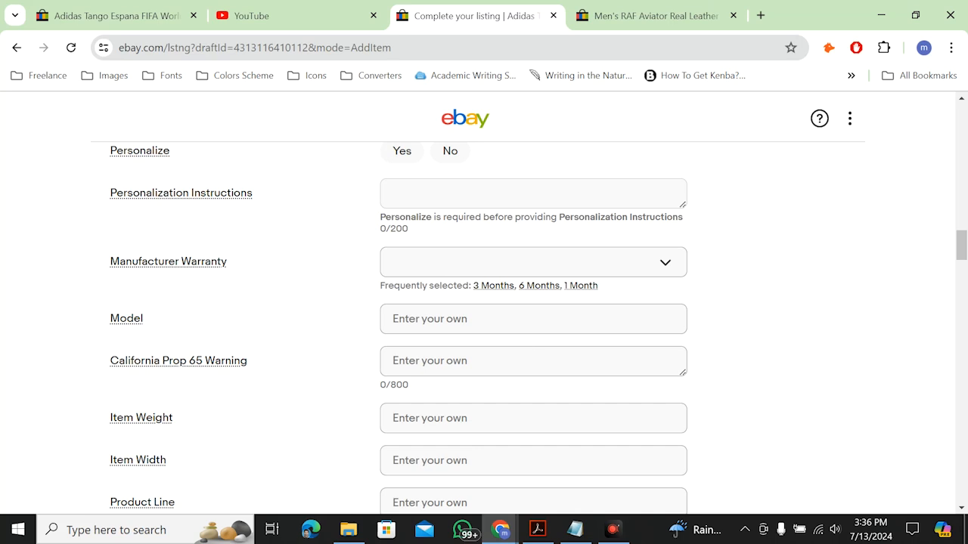
scroll(525, 350, down, 6)
scroll(527, 352, down, 1)
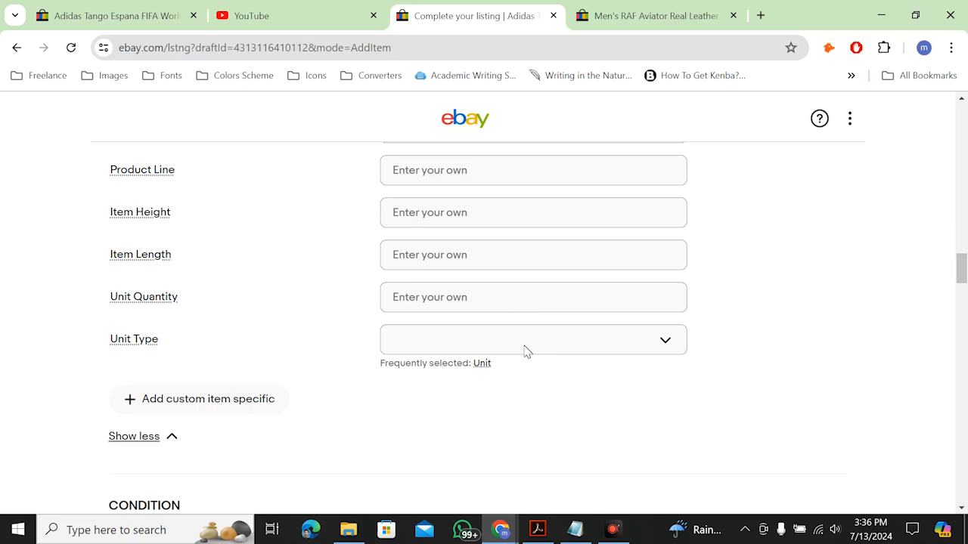
scroll(527, 352, up, 10)
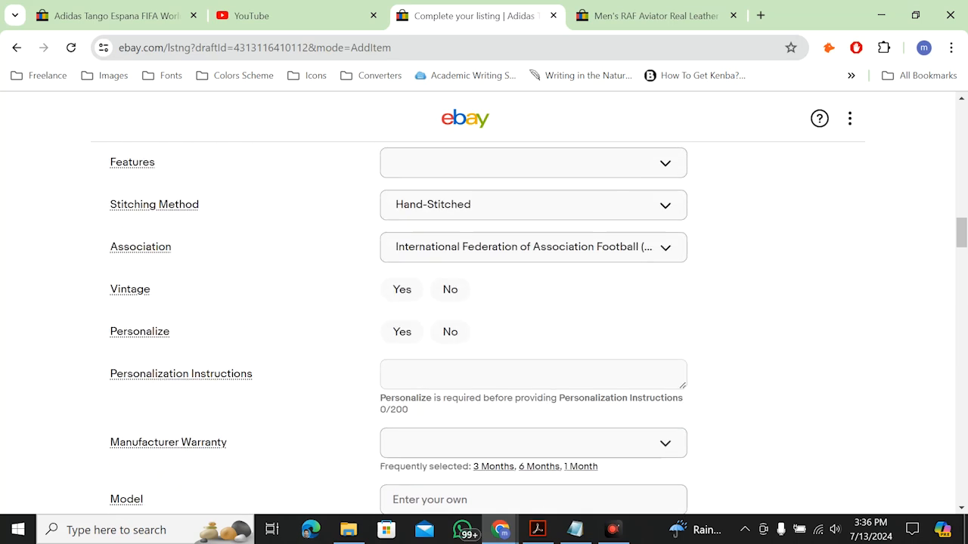
scroll(527, 352, down, 10)
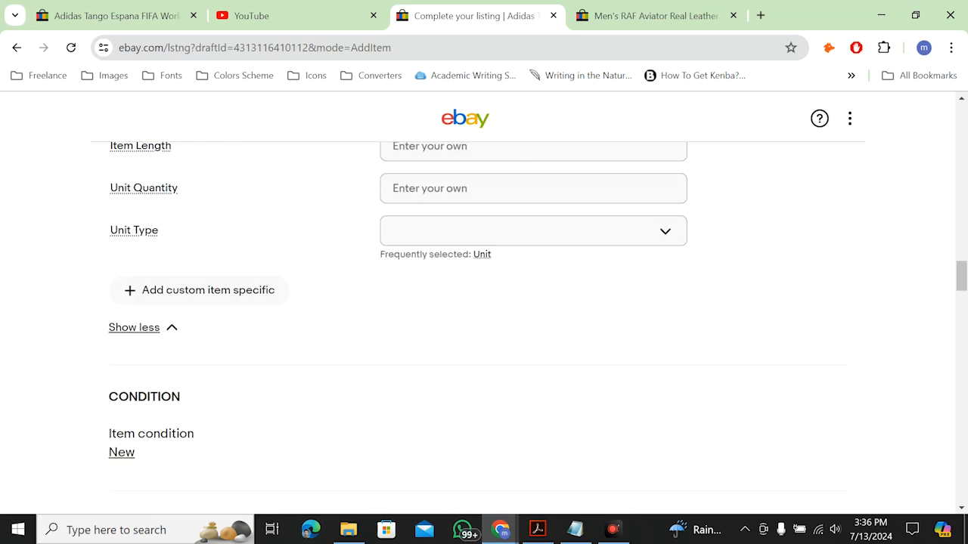
- Copy the introductory paragraph about the A+ (Replica) ADIDAS TANGO ESPANA Soccer Ball from Notepad into the listing's description
scroll(526, 352, down, 2)
click(523, 347)
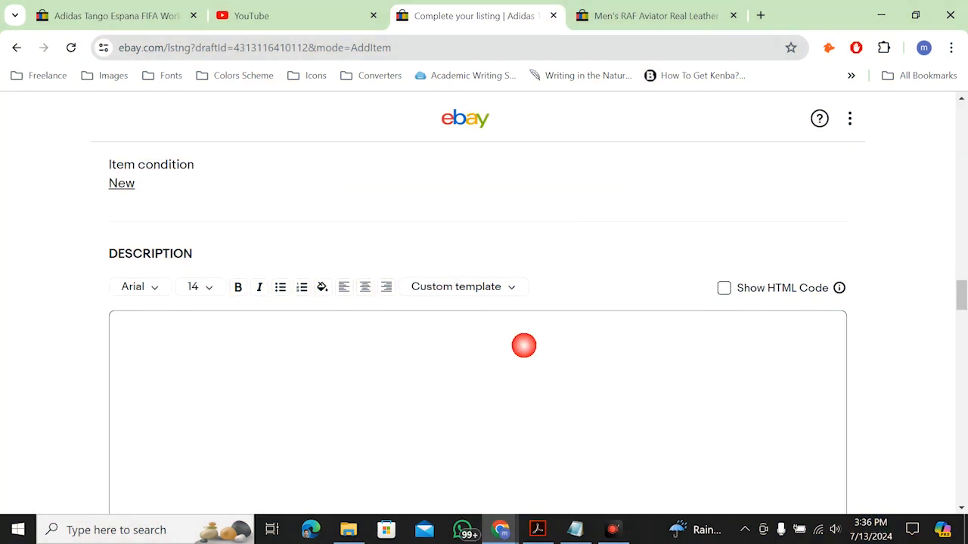
click(576, 531)
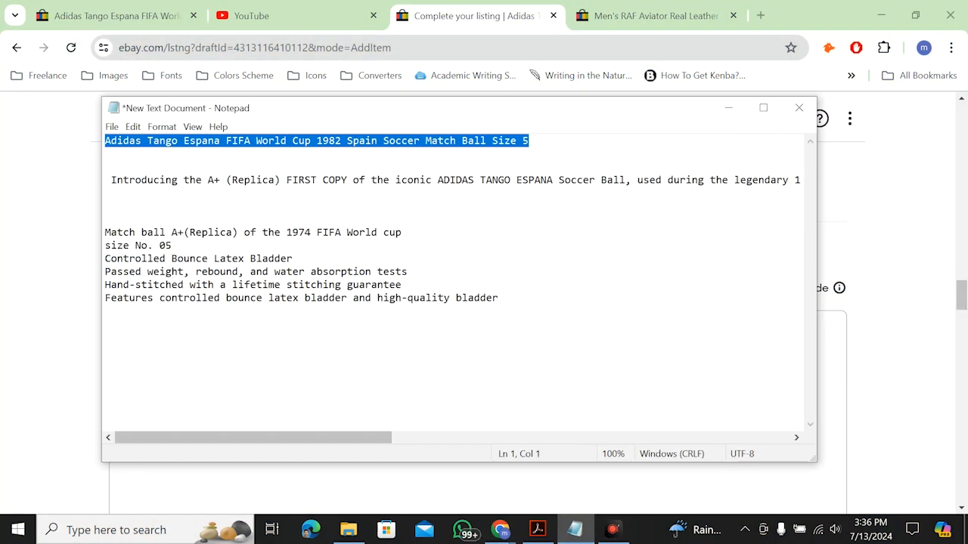
drag(106, 181, 197, 206)
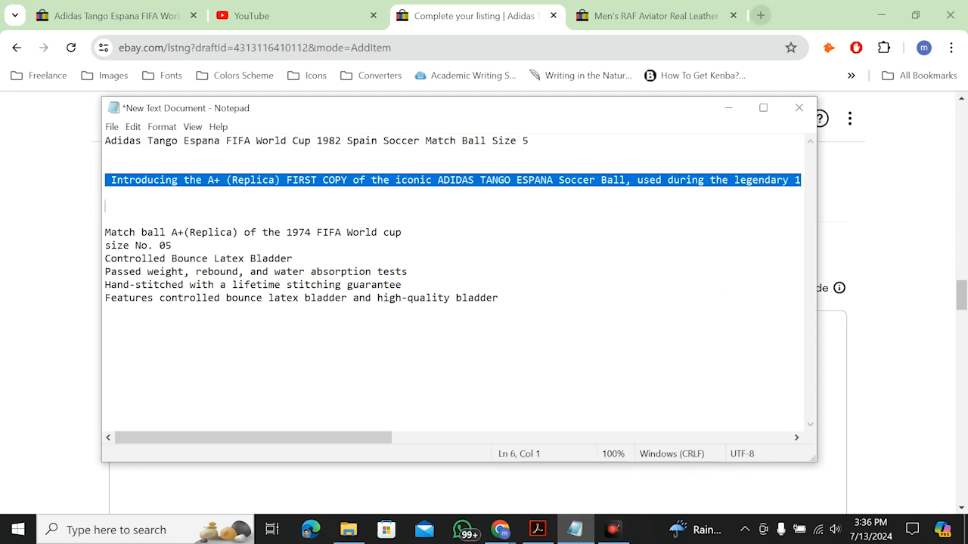
click(728, 111)
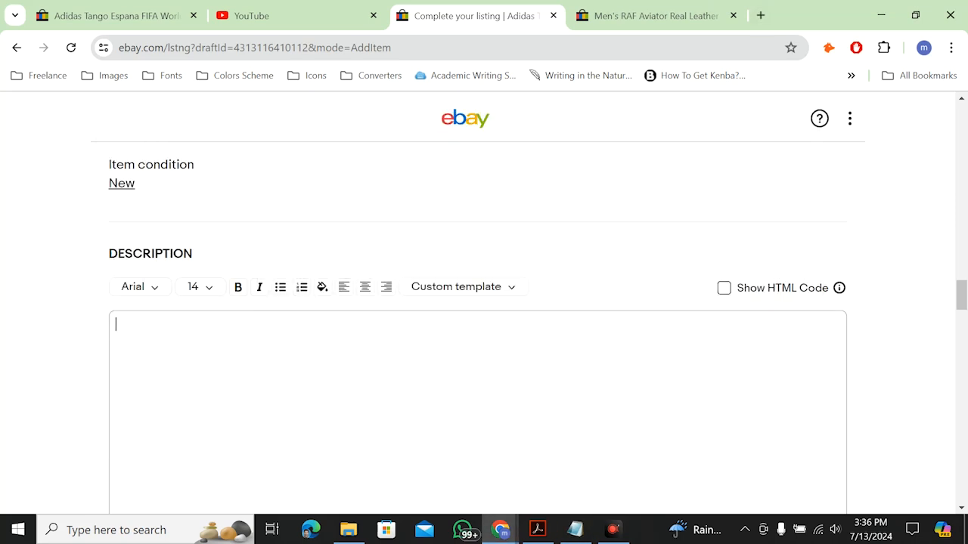
text(Introducing the A+ (Replica) FIRST COPY of the iconic ADIDAS TANGO ESPANA Soccer Ball, used during the legendary 1982 Spain FIFA World Cup. This remarkable size 5 ball allows you to relive the glory of the tournament and holds immense value for football enthusiasts and collectors)
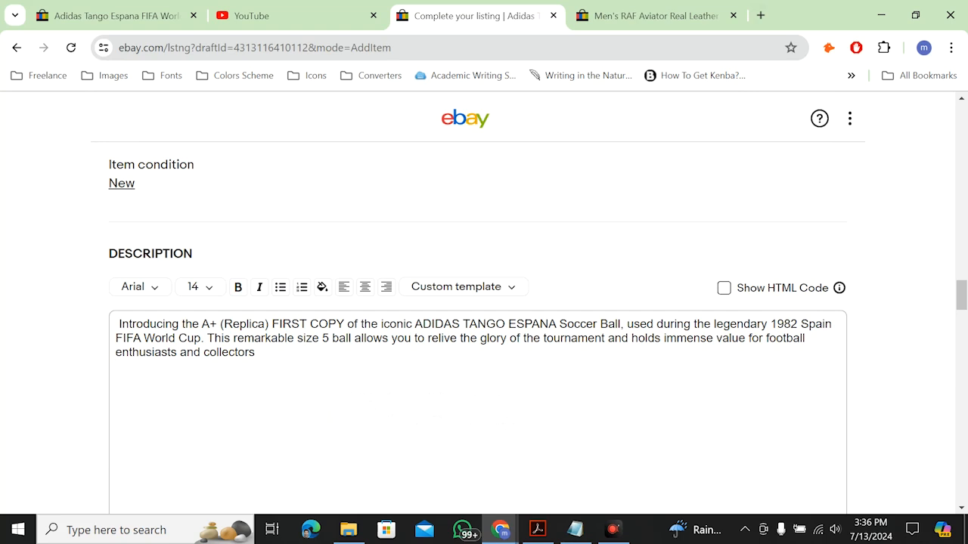
key(BackSpace)
- Make the whole introductory paragraph bold and centered, and place the cursor on the line below it
key(ctrl+a)
key(ctrl+c)
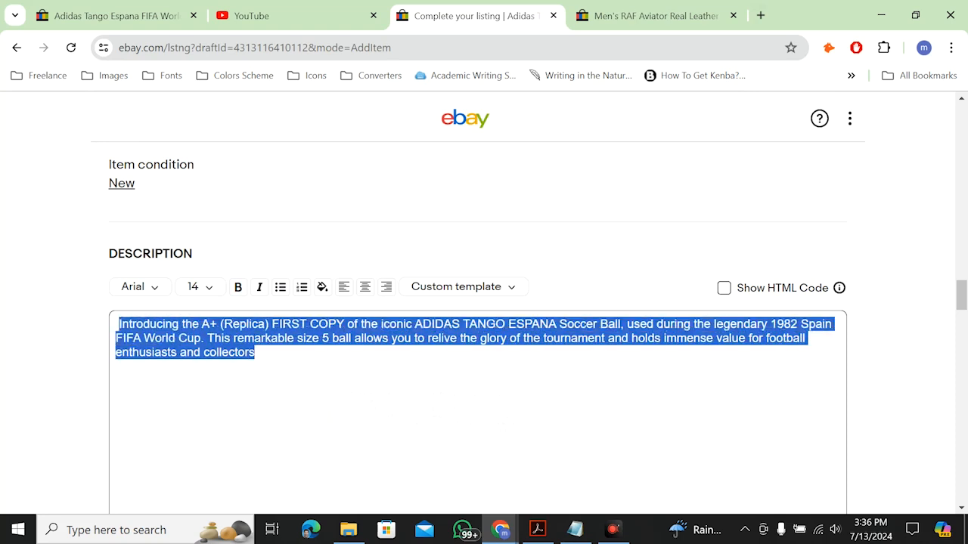
key(ctrl+b)
key(ctrl+e)
click(435, 459)
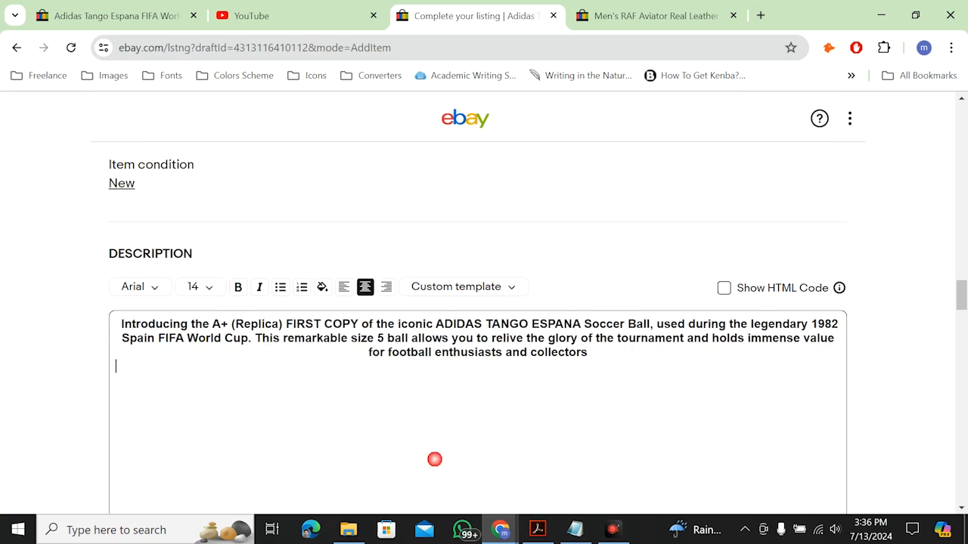
- Copy the feature lines from Notepad, from "Match ball A+(Replica)" through "high-quality bladder", and paste them below the introduction as a numbered list
click(576, 532)
drag(499, 298, 105, 232)
click(103, 233)
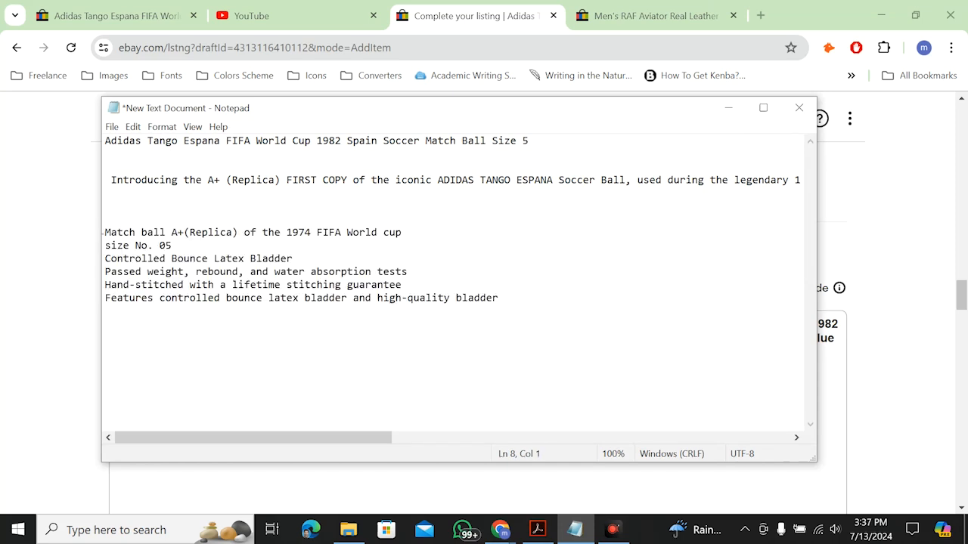
click(729, 107)
key(ctrl+v)
click(576, 530)
drag(500, 298, 461, 287)
drag(402, 285, 104, 232)
key(ctrl+c)
click(69, 430)
key(ctrl+v)
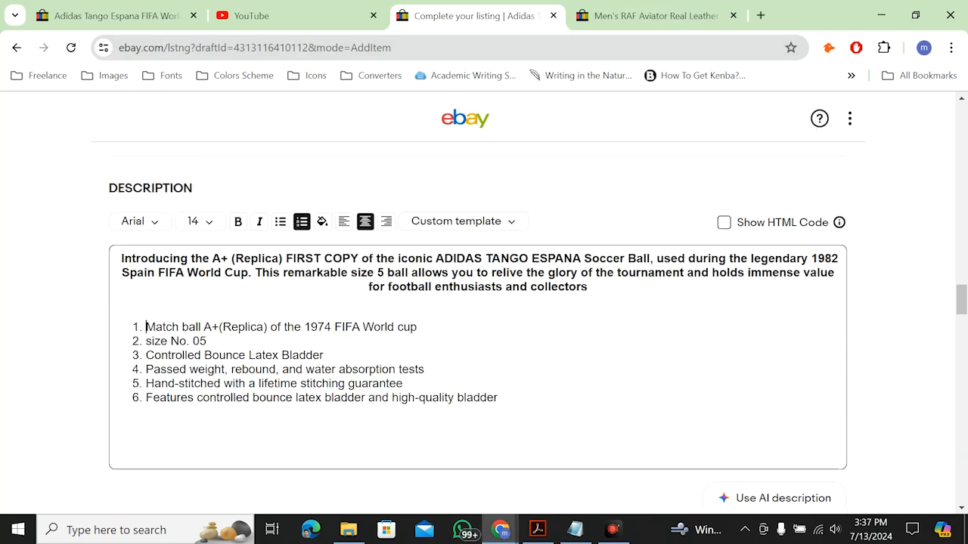
- Change the feature lines in the description to a bulleted list with left alignment
drag(500, 399, 103, 320)
click(281, 222)
click(343, 221)
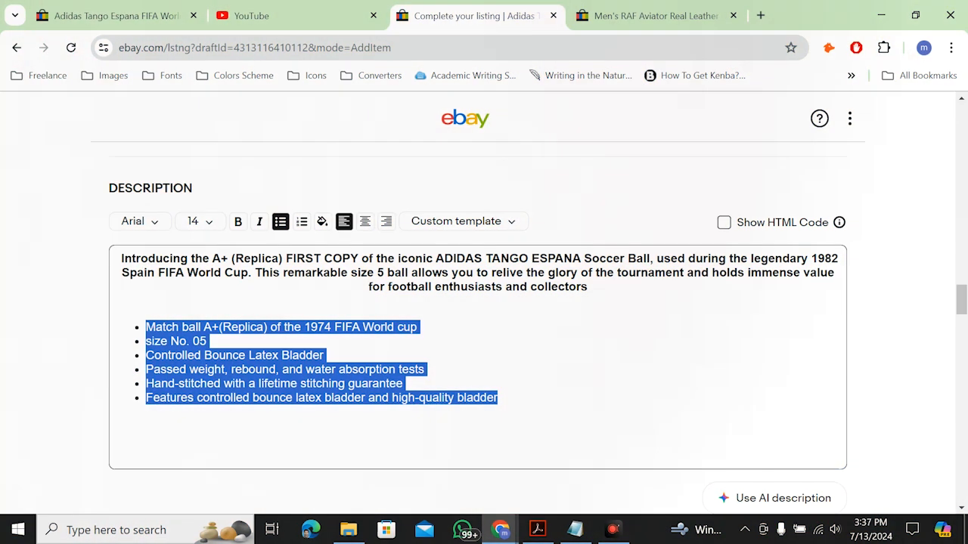
click(475, 412)
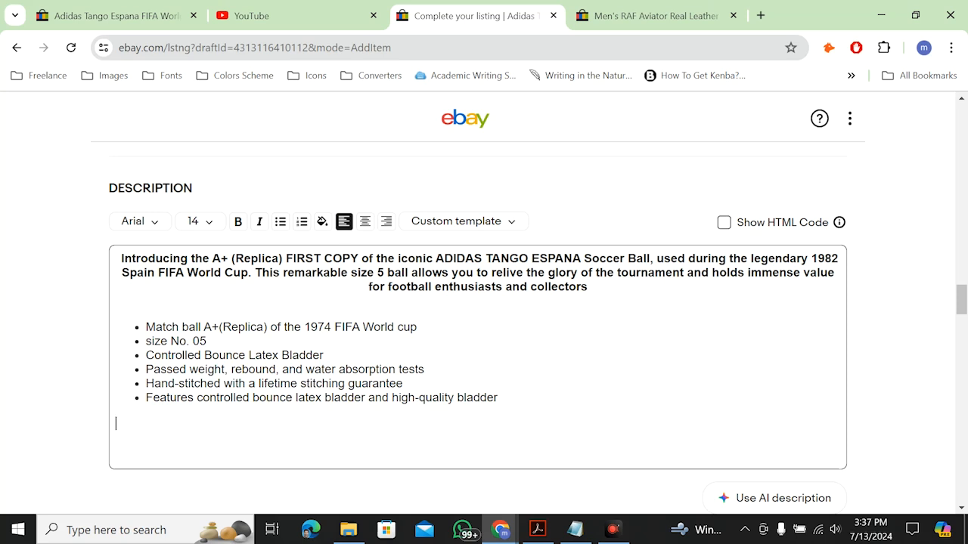
- Look through the description editor's font sizes, custom template options and HTML code view, and return to the formatted text
click(203, 222)
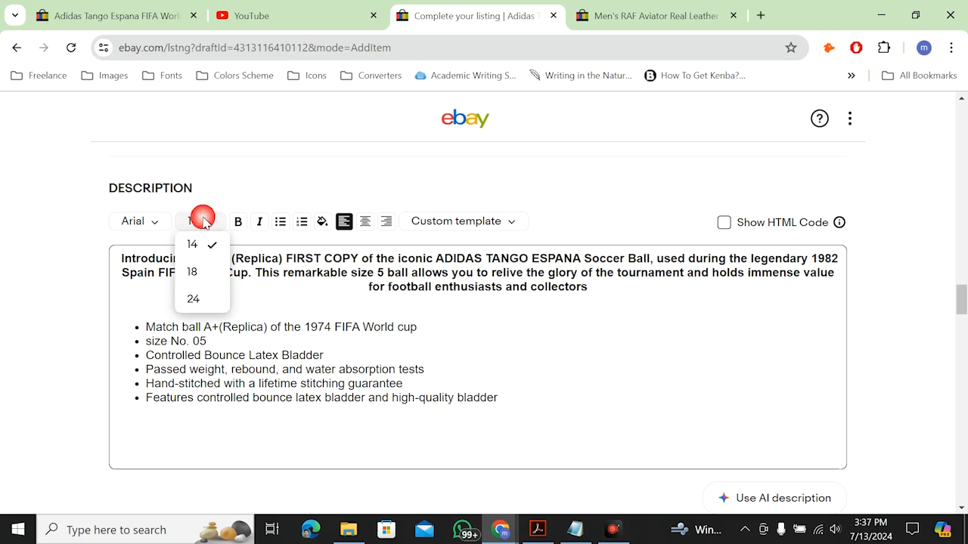
click(203, 222)
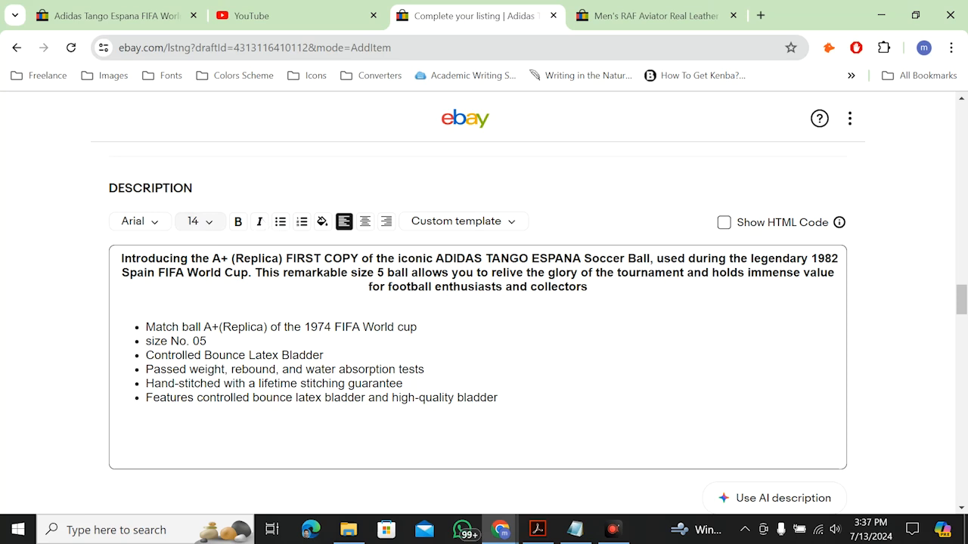
click(485, 221)
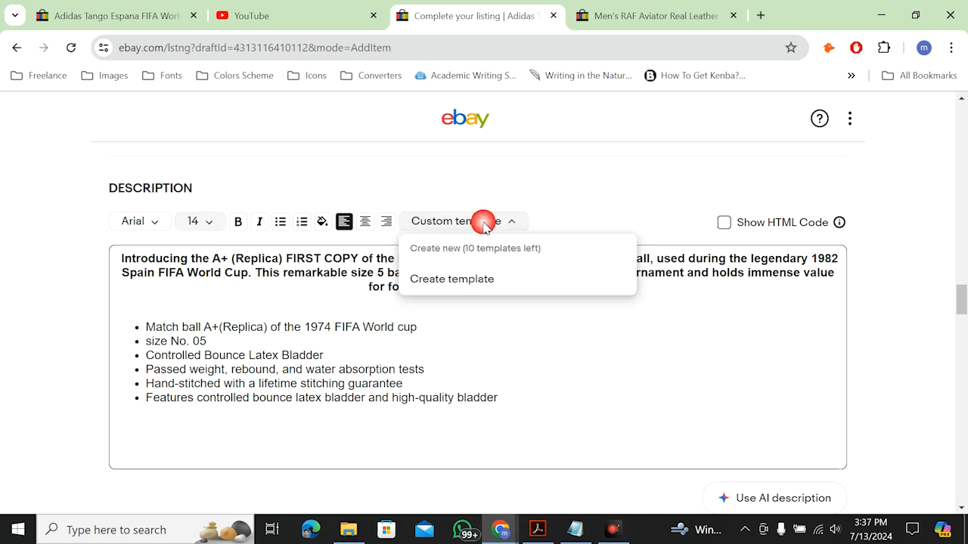
click(724, 223)
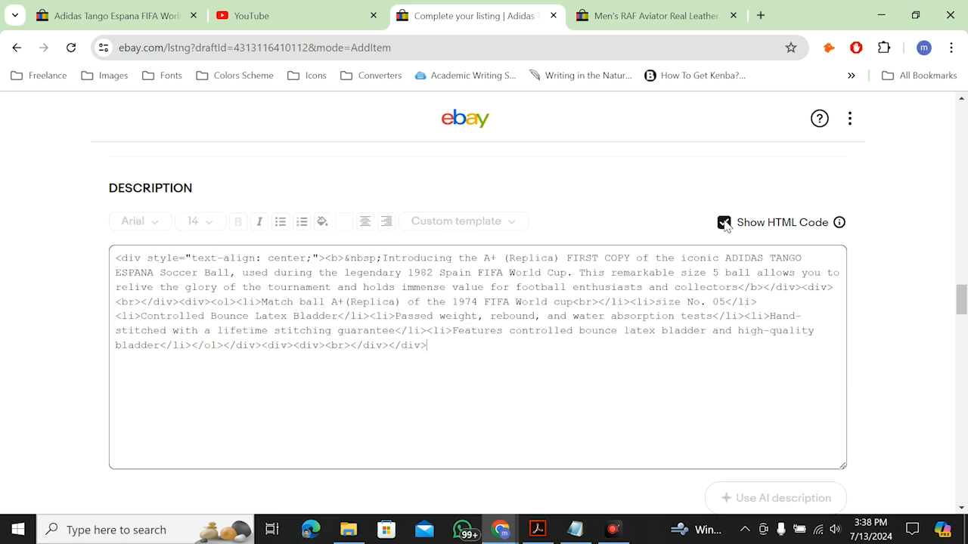
click(724, 223)
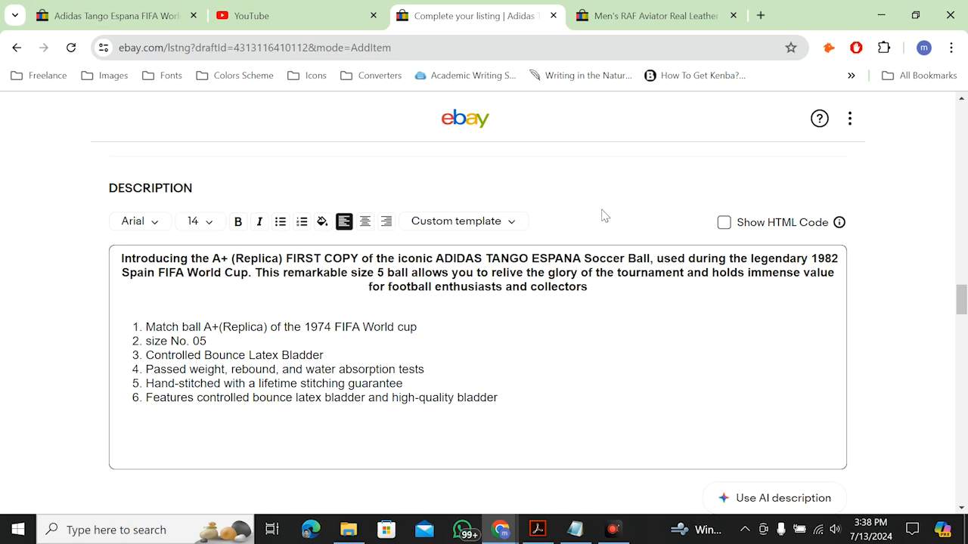
- Check the pricing formats, keep Buy It Now, and set the item price to $75
scroll(604, 217, down, 2)
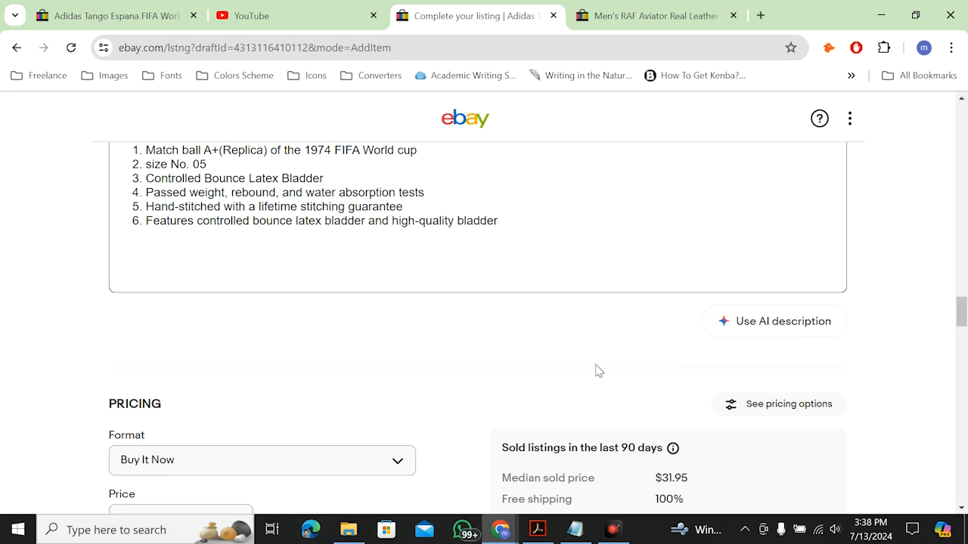
scroll(598, 370, up, 1)
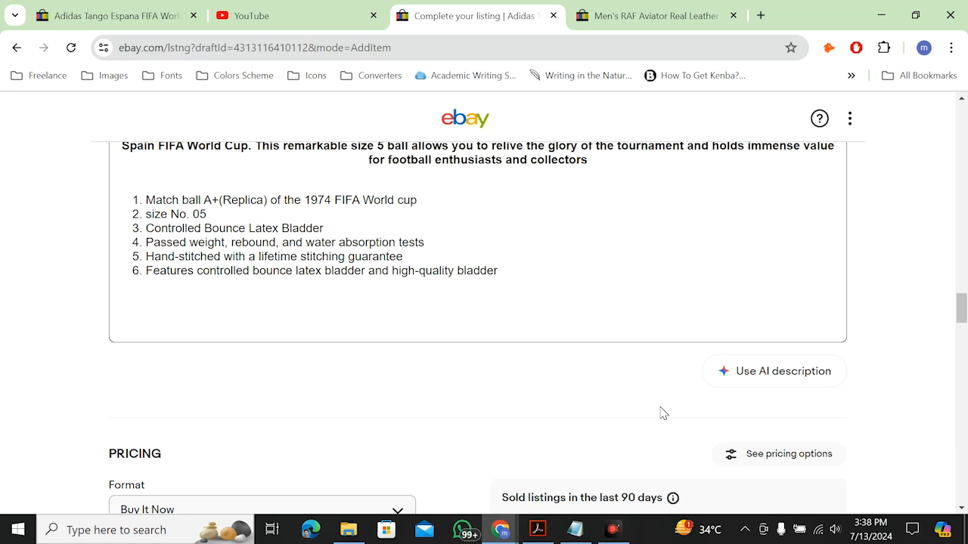
scroll(660, 413, down, 2)
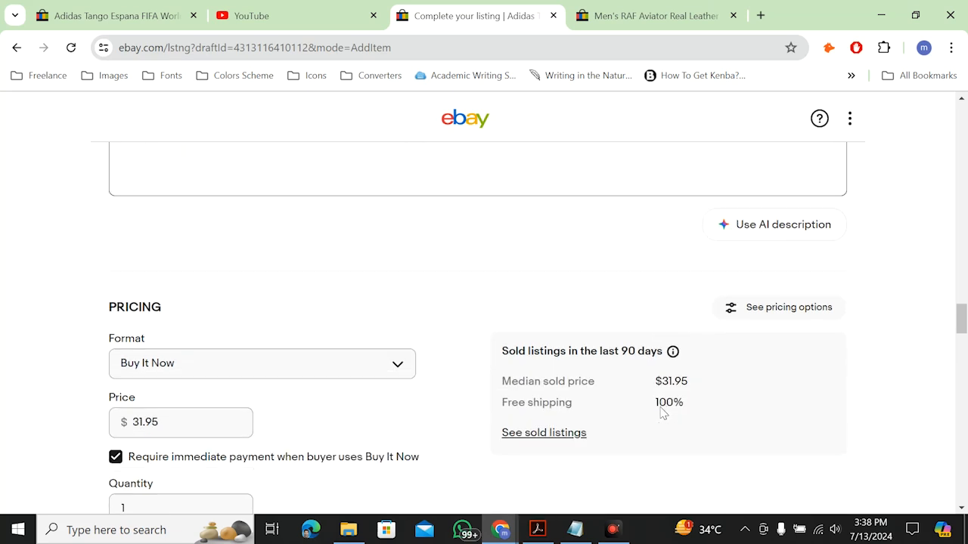
click(337, 359)
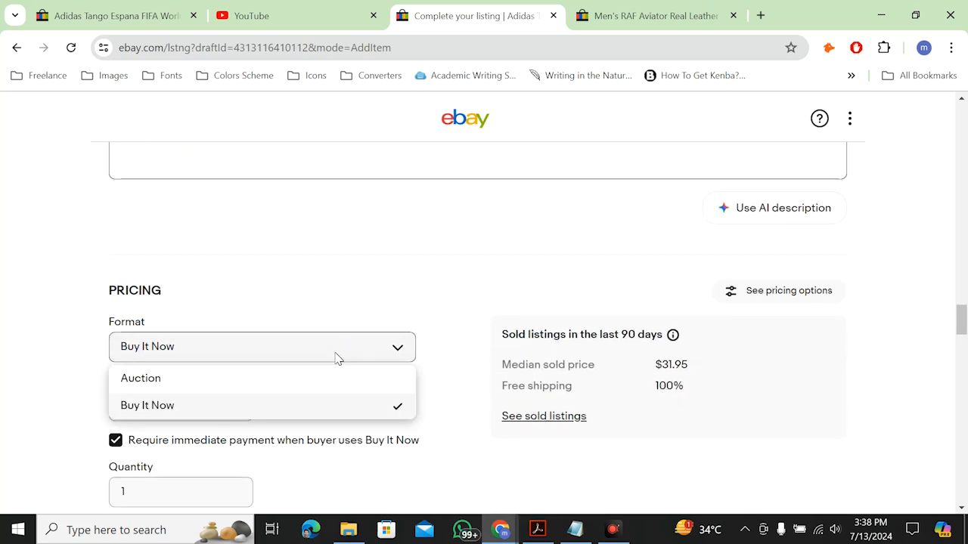
click(334, 353)
click(189, 403)
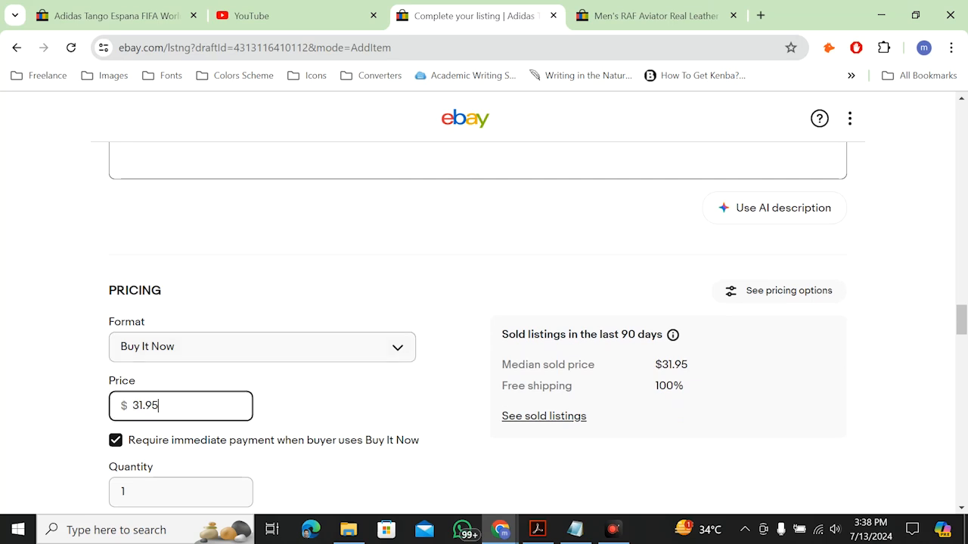
key(BackSpace)
key(BackSpace)
key(BackSpace)
key(BackSpace)
key(BackSpace)
text(80)
key(BackSpace)
key(BackSpace)
text(75)
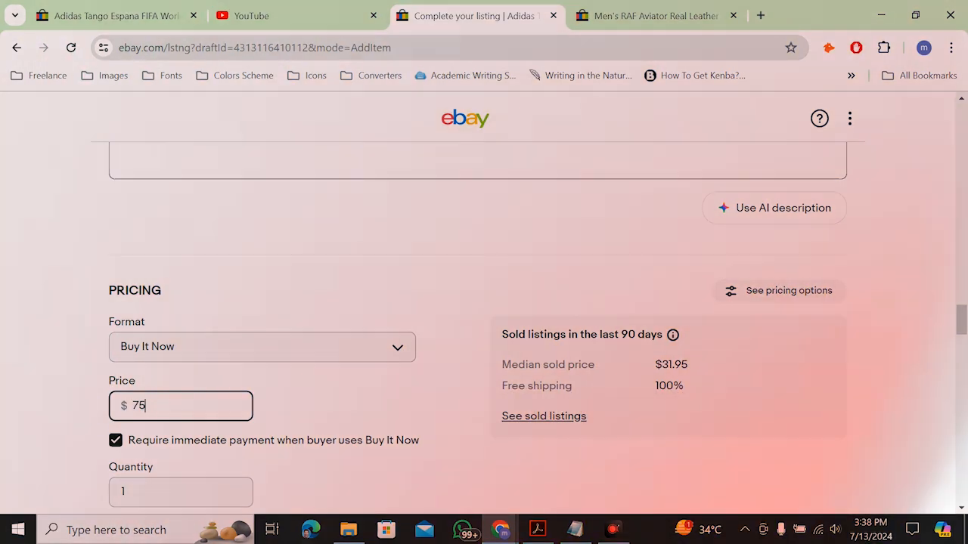
click(317, 427)
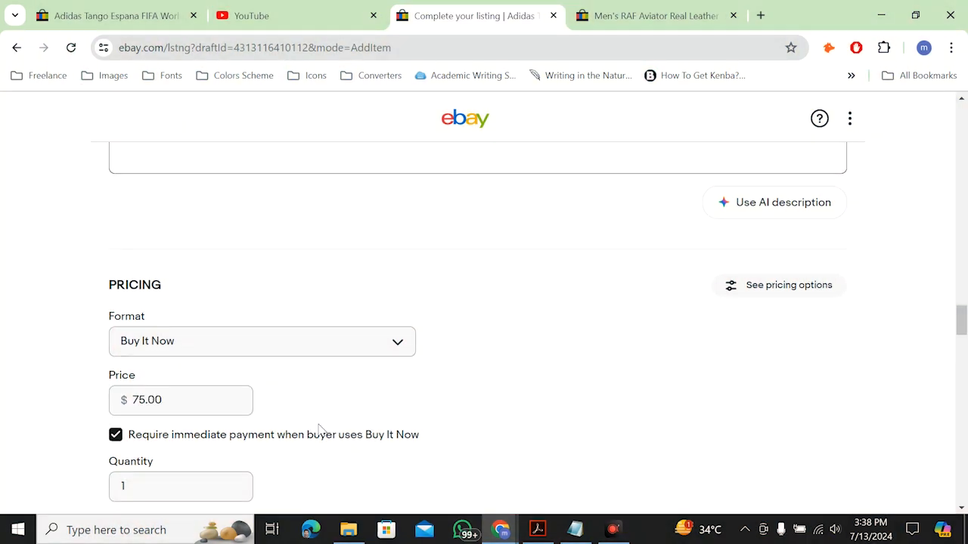
- Set the listing's available quantity to 12
scroll(318, 427, down, 1)
double_click(159, 427)
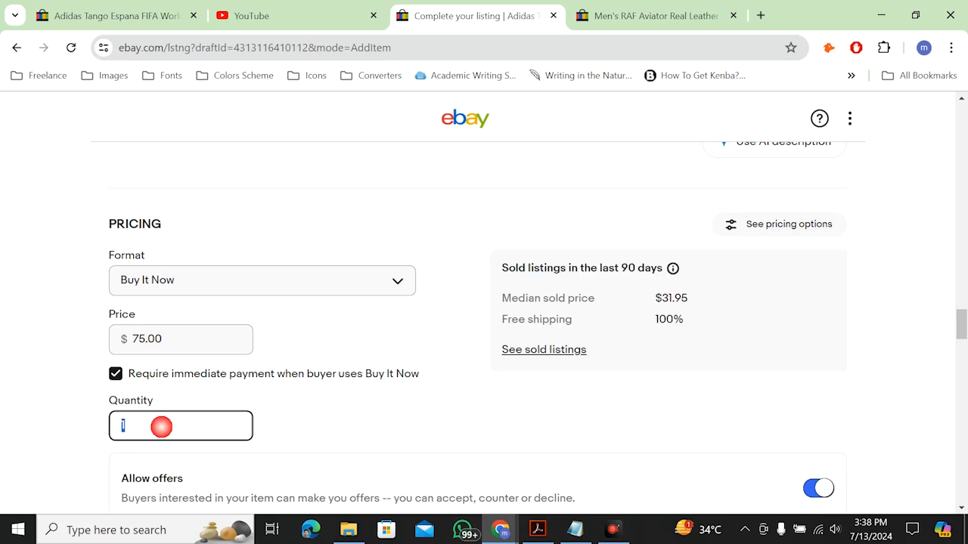
key(BackSpace)
text(12)
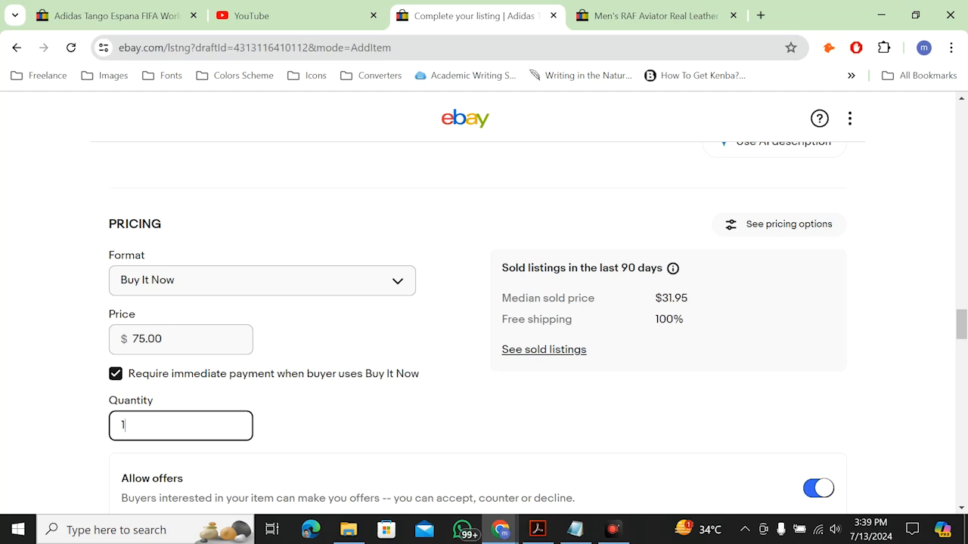
click(337, 409)
- Set the minimum offer under Allow offers to $65
scroll(337, 409, down, 2)
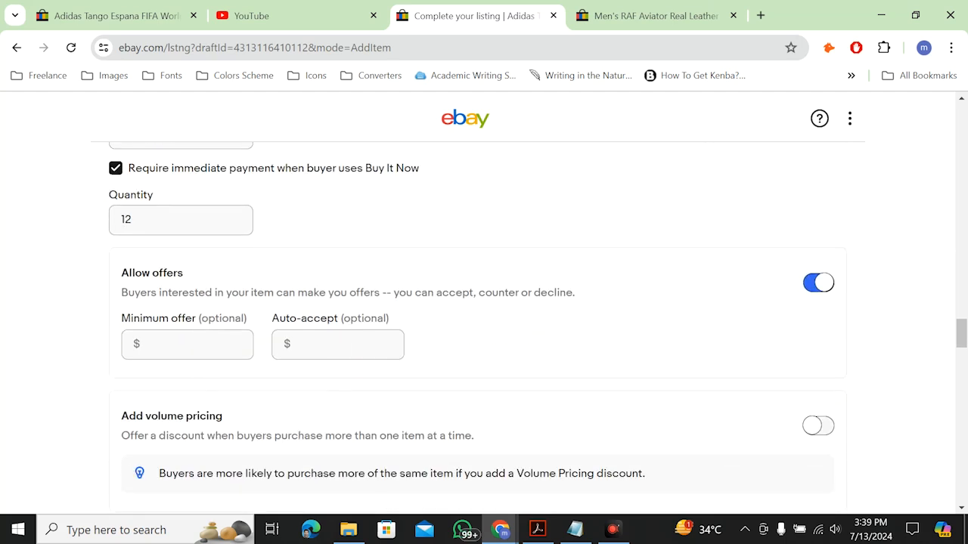
click(205, 344)
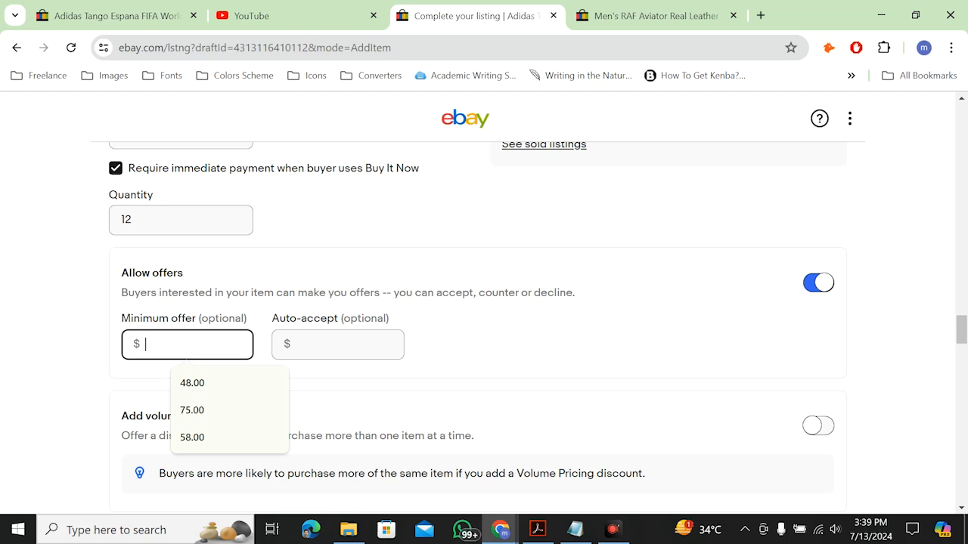
scroll(484, 317, up, 1)
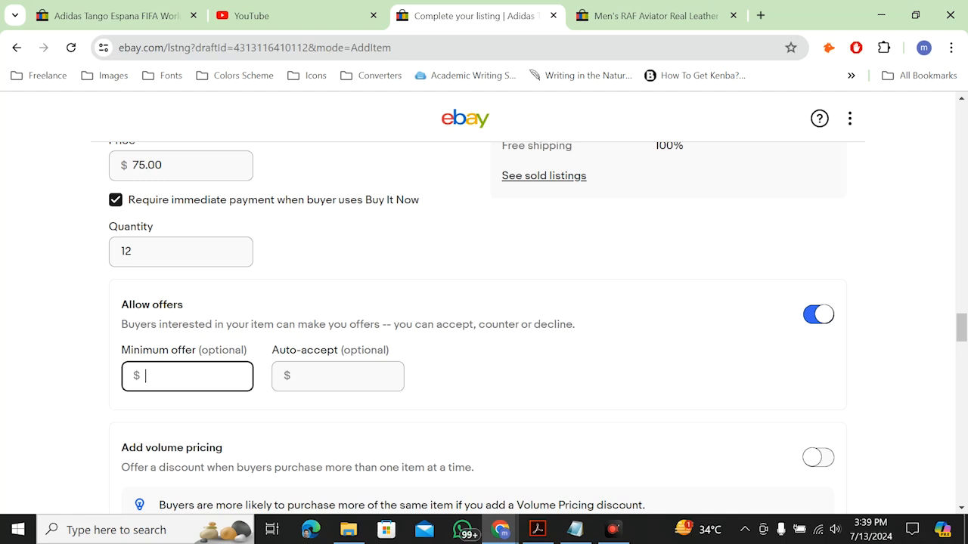
text(65)
click(309, 374)
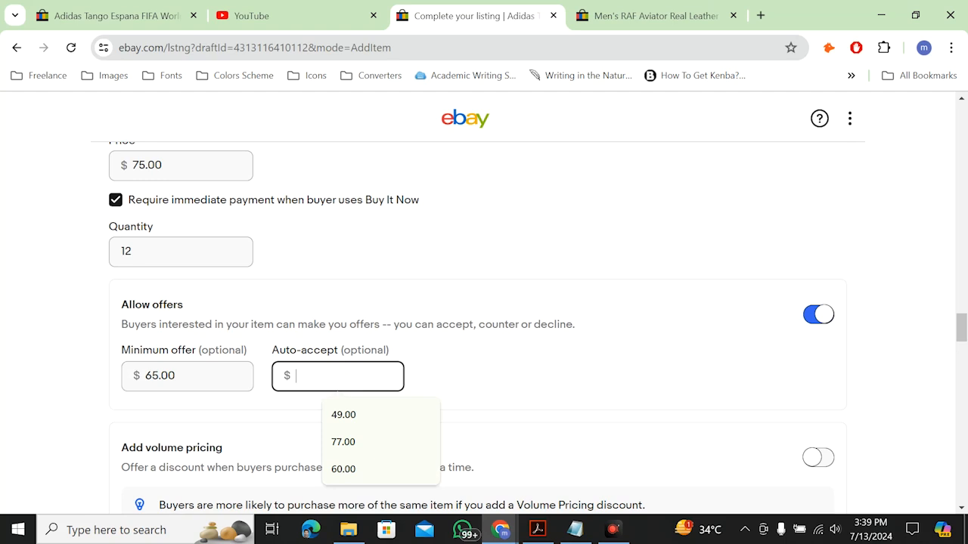
- Set the auto-accept amount under Allow offers to $68
text(65)
key(BackSpace)
text(8)
click(527, 372)
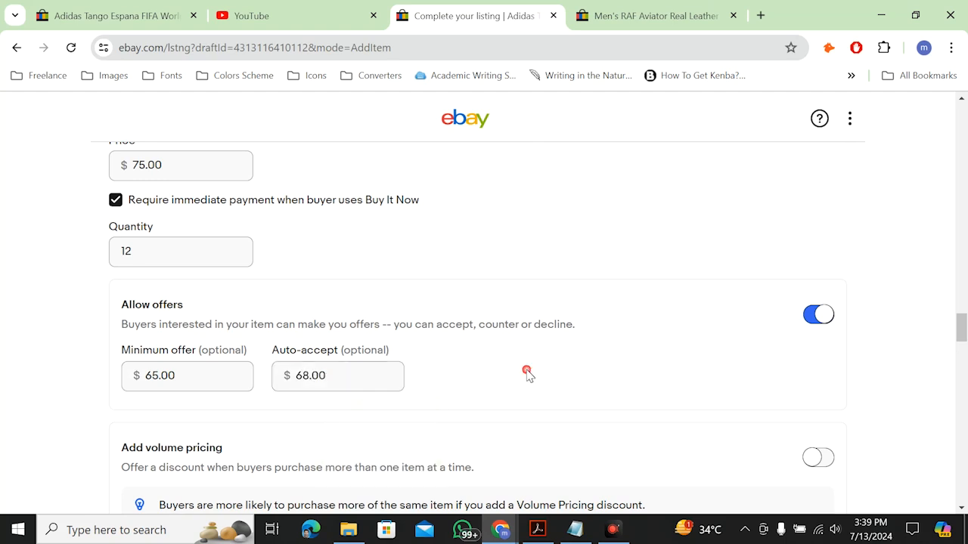
- Turn on volume pricing and set the discount for buying 4 or more to 20%
scroll(527, 372, down, 2)
scroll(529, 375, down, 3)
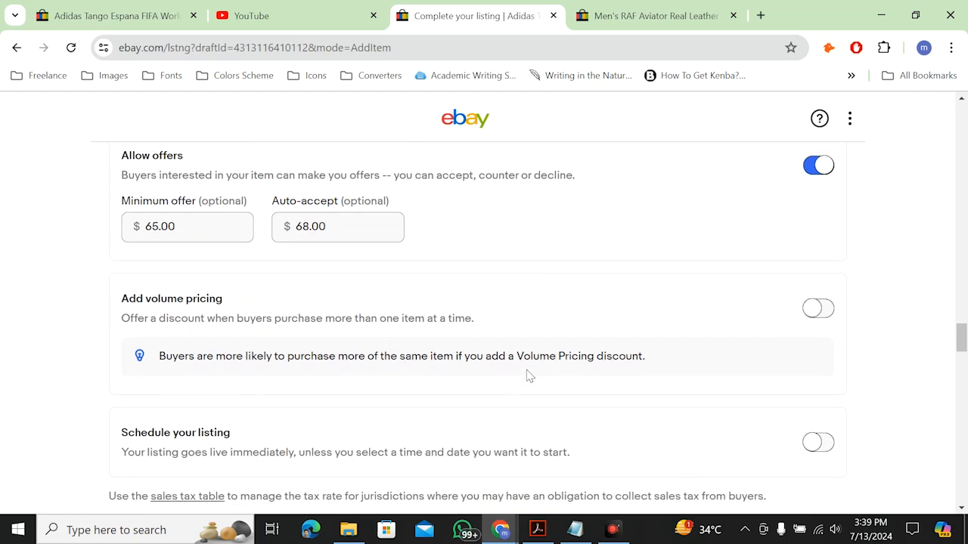
click(818, 298)
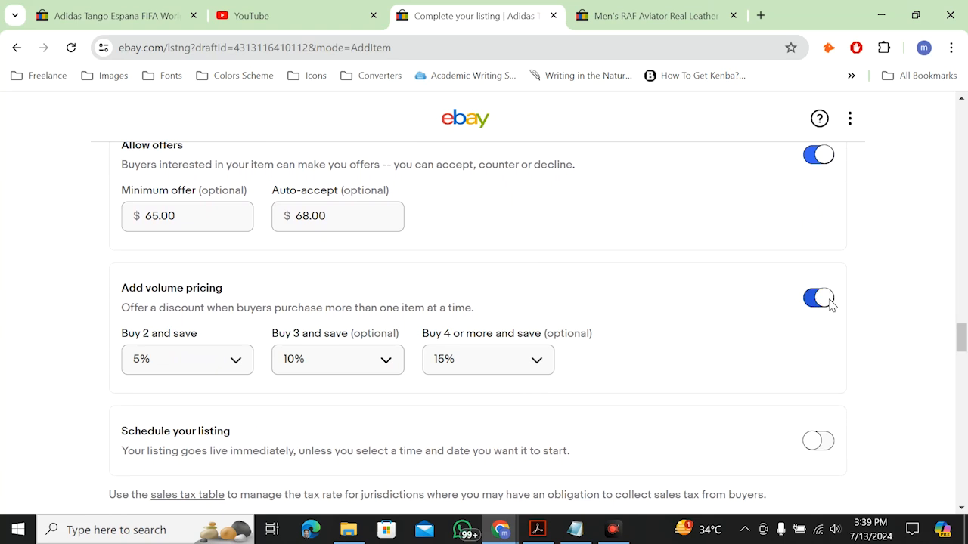
click(502, 356)
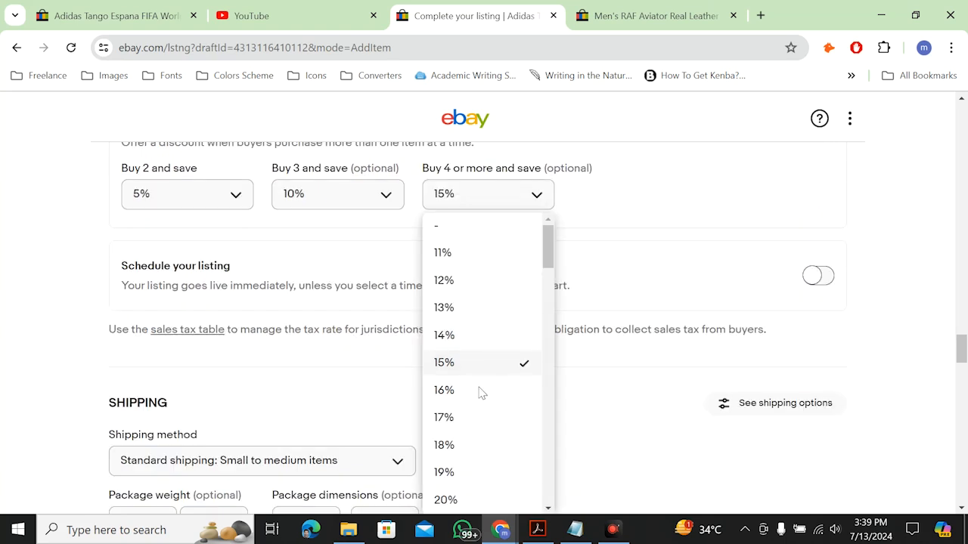
click(448, 500)
- Set the volume discounts to 15% for buying 3 and 10% for buying 2
click(368, 199)
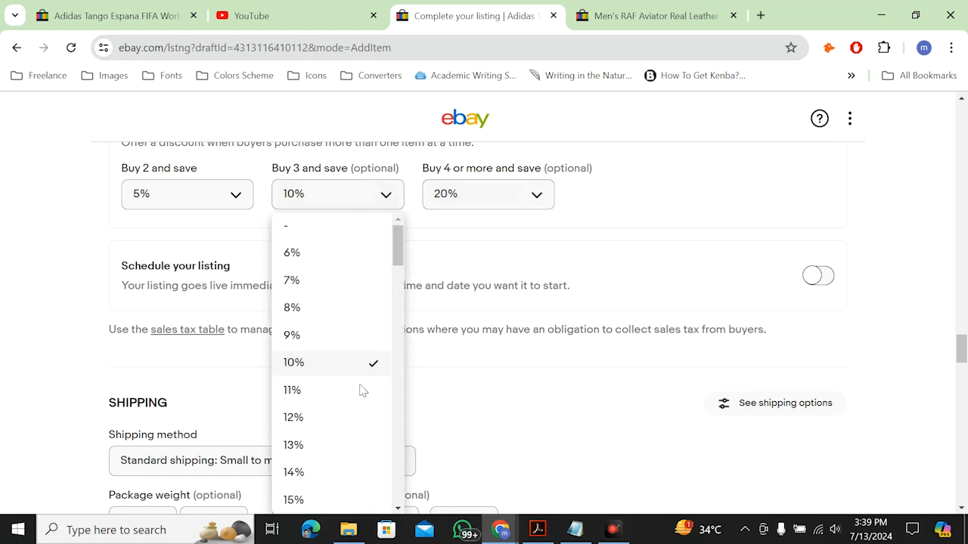
click(296, 500)
click(234, 194)
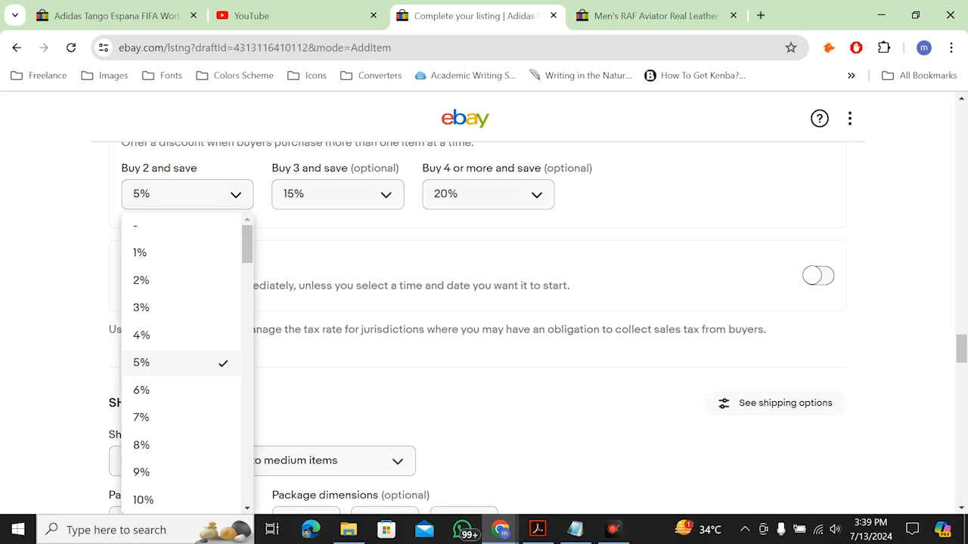
scroll(204, 448, down, 2)
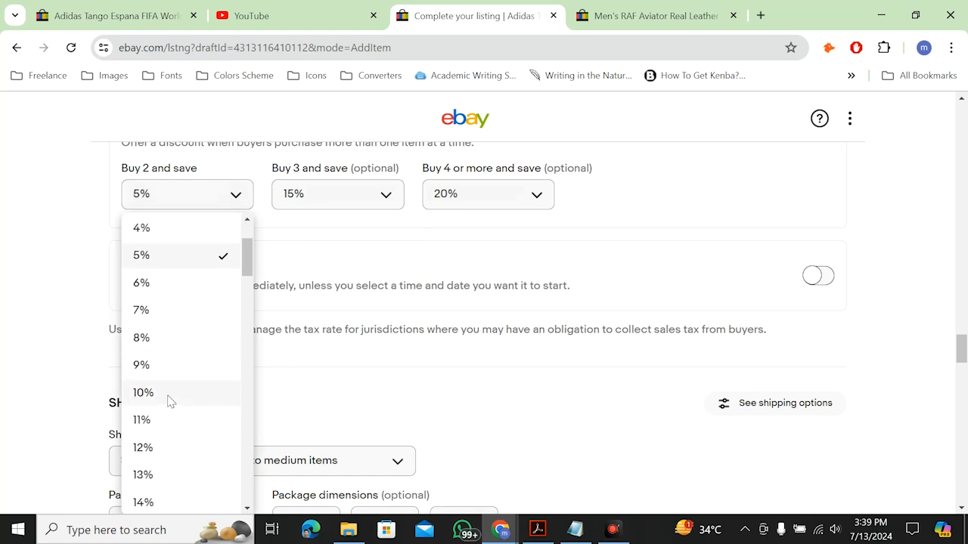
click(169, 402)
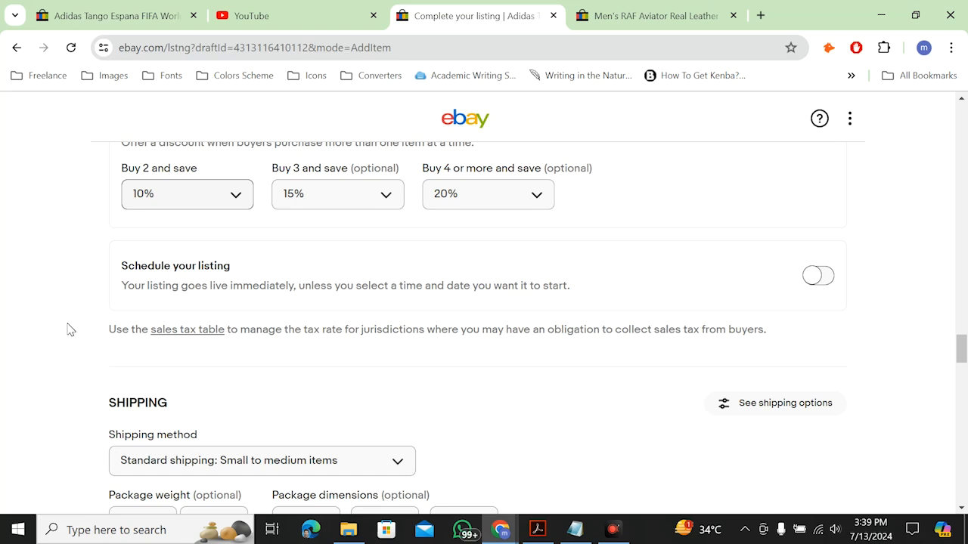
- Set the package weight to 2 lbs. 0 oz. in the shipping section
scroll(69, 329, down, 3)
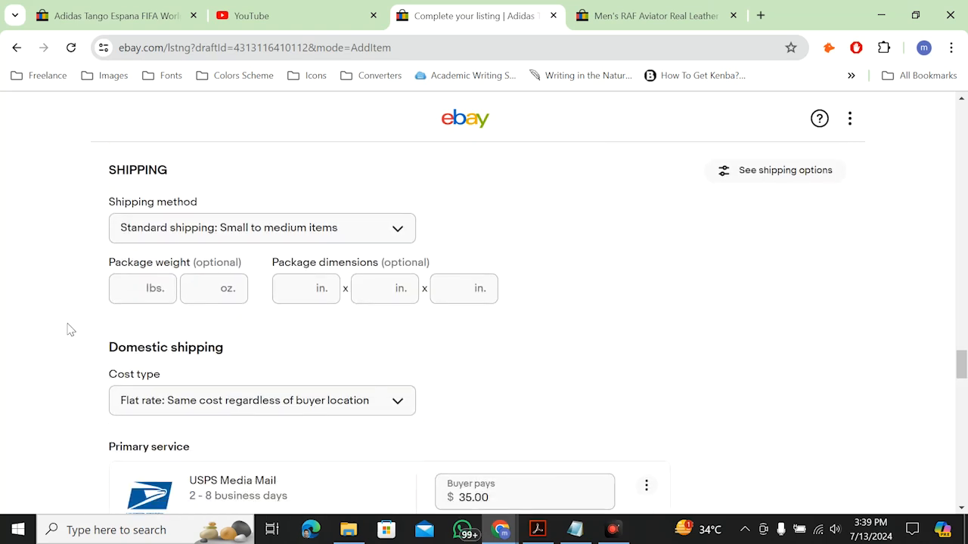
click(141, 282)
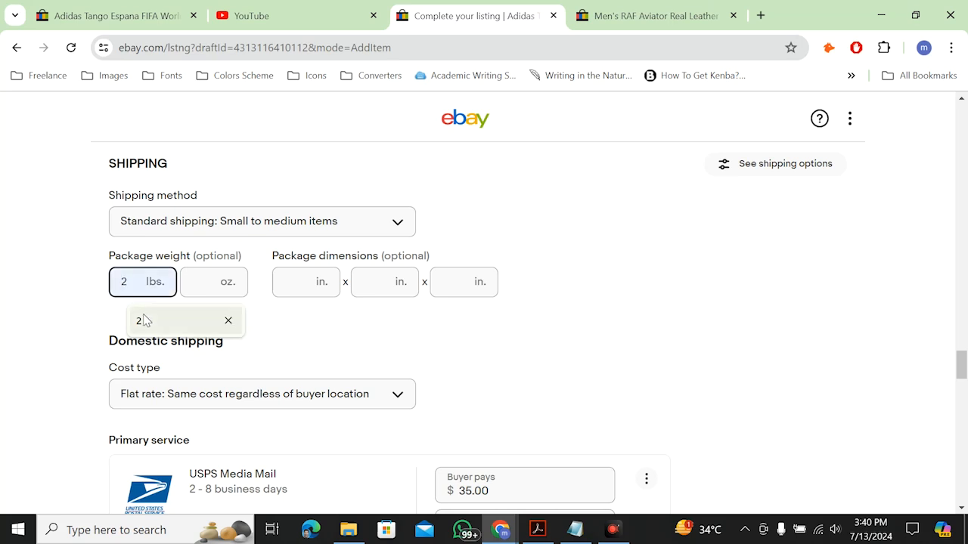
click(143, 320)
click(206, 283)
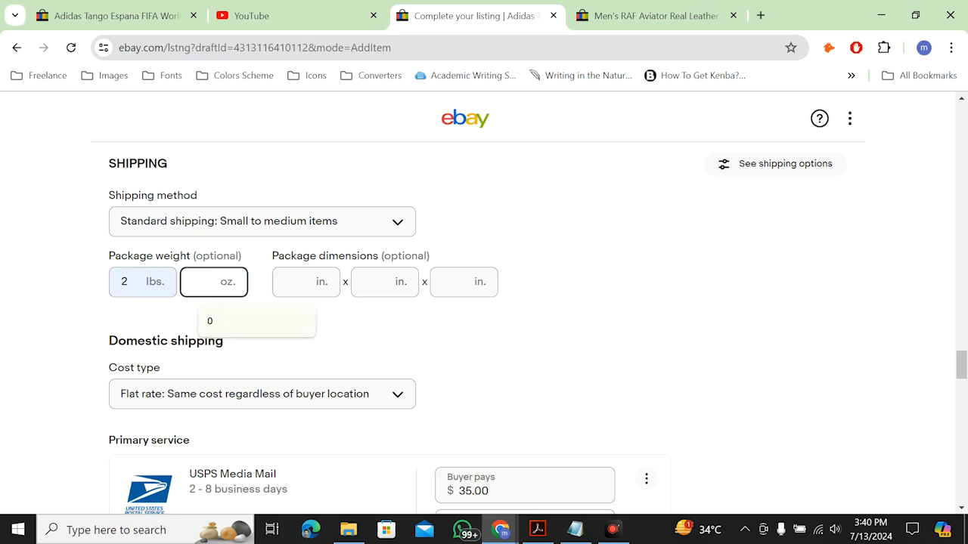
click(219, 327)
- Set the package dimensions to 10 x 8 x 6 in
click(301, 281)
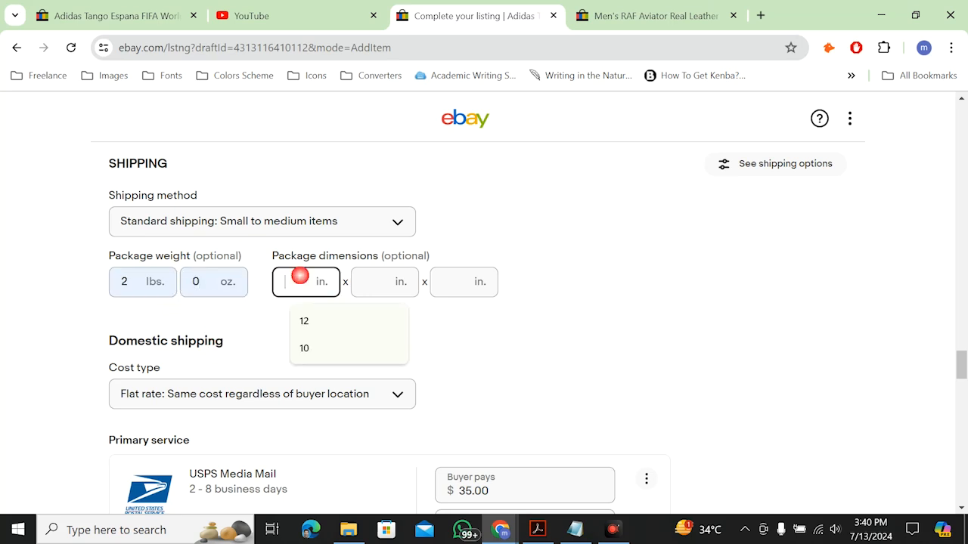
click(312, 356)
click(382, 281)
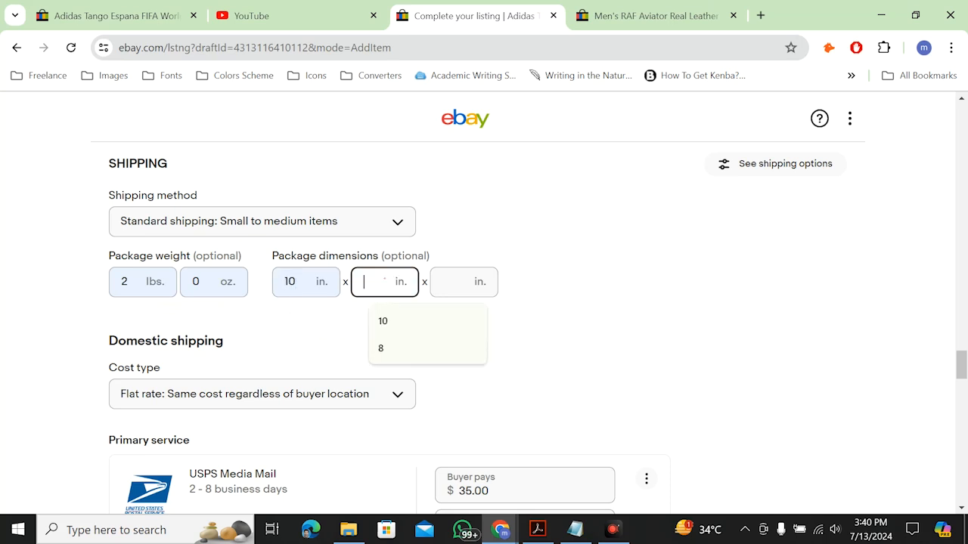
click(382, 350)
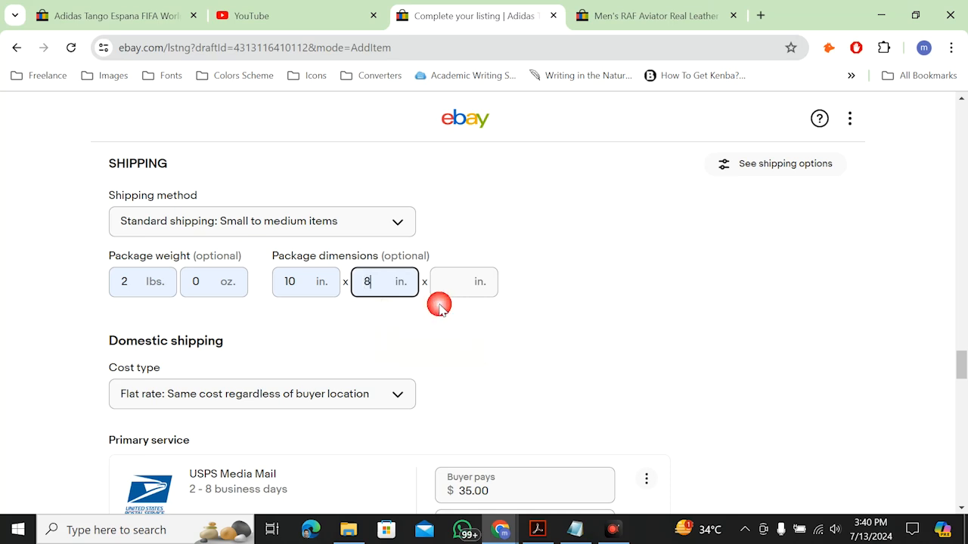
click(453, 283)
click(461, 351)
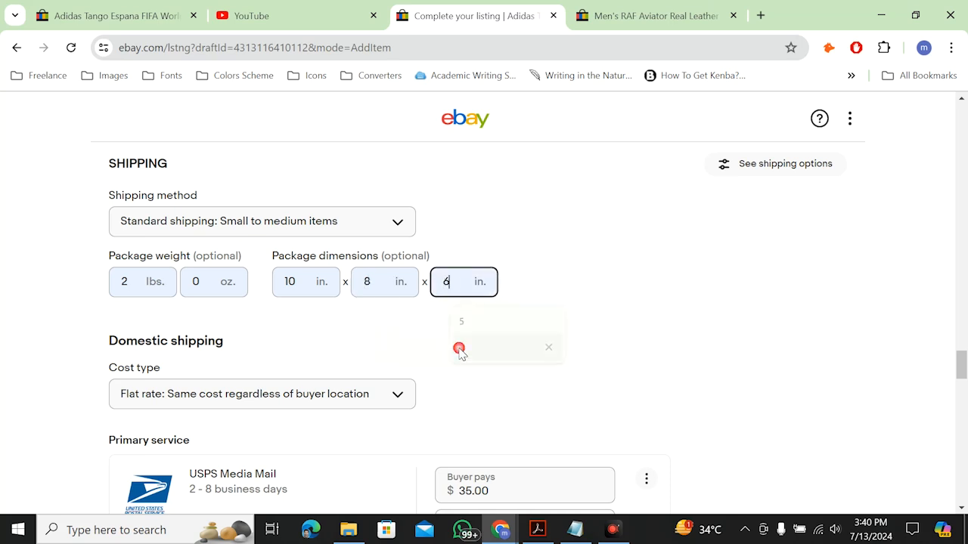
- Review the domestic shipping cost type, primary and additional services with their costs, the rate table and the international shipping settings
scroll(330, 343, down, 1)
scroll(330, 343, up, 1)
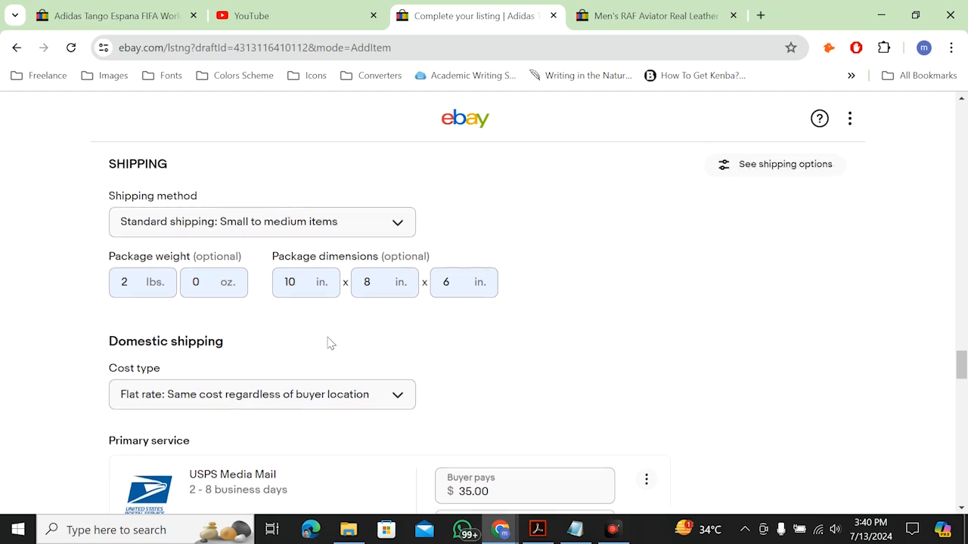
scroll(330, 342, down, 1)
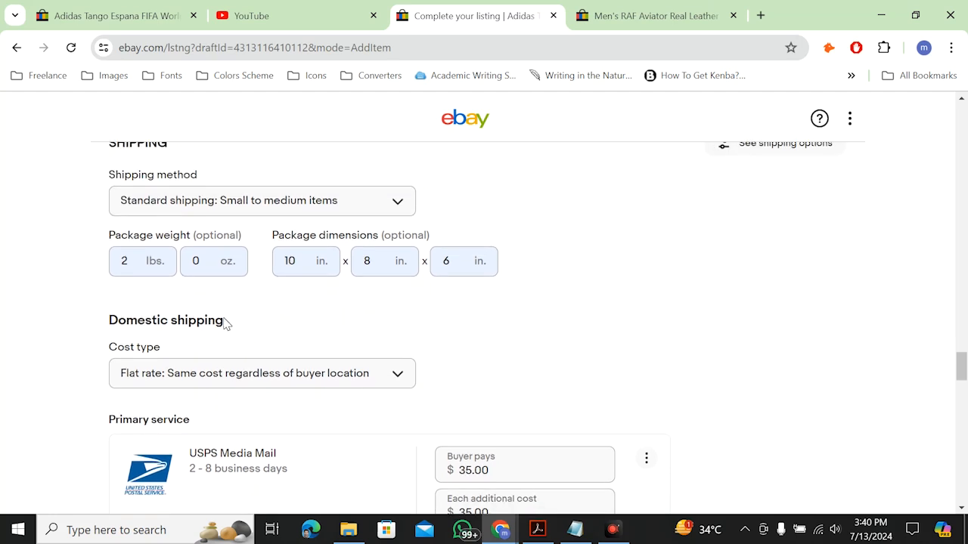
scroll(295, 324, down, 2)
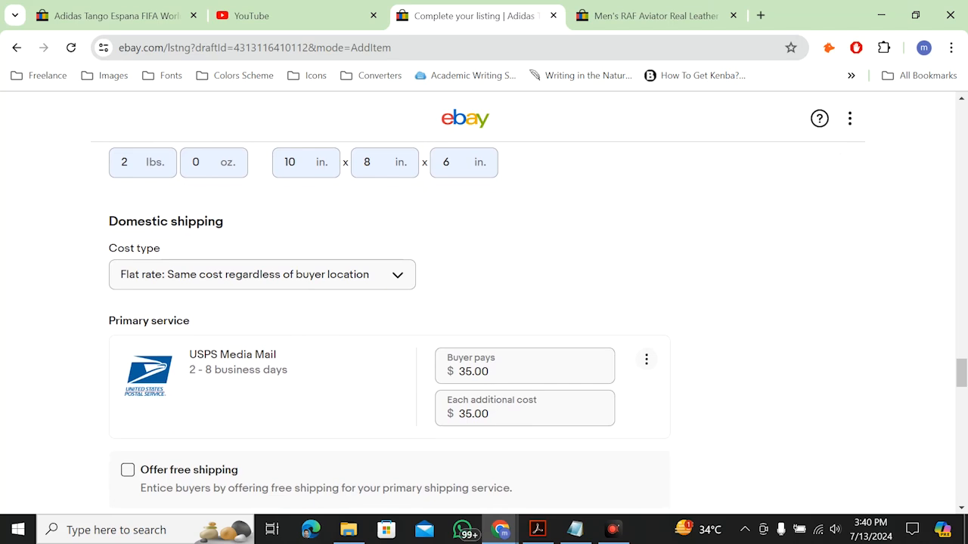
scroll(491, 395, down, 1)
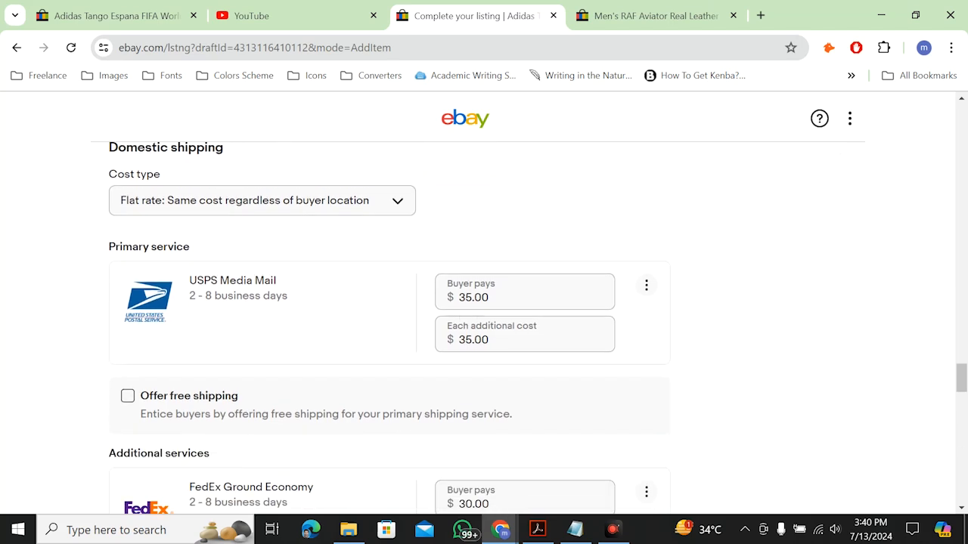
scroll(480, 331, down, 3)
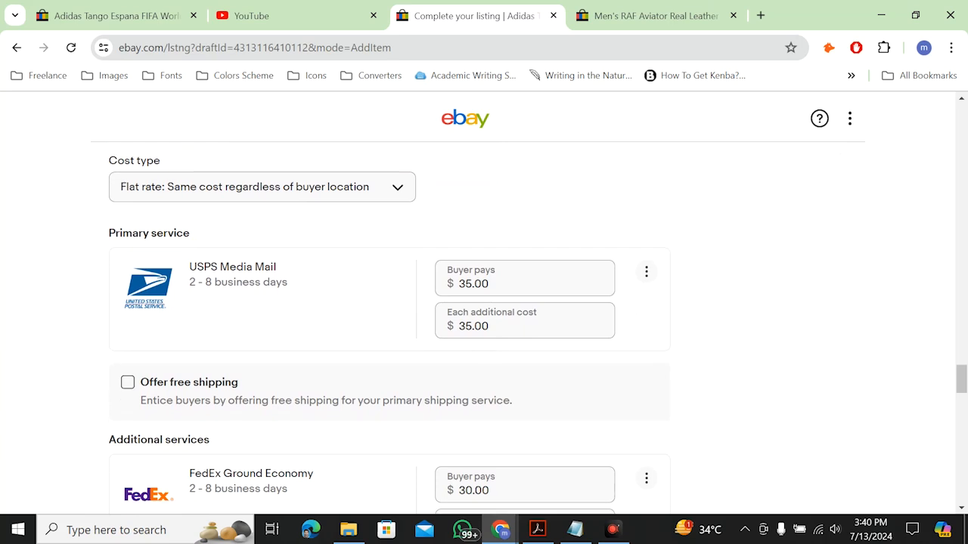
scroll(481, 332, up, 1)
scroll(480, 331, down, 3)
scroll(481, 331, down, 1)
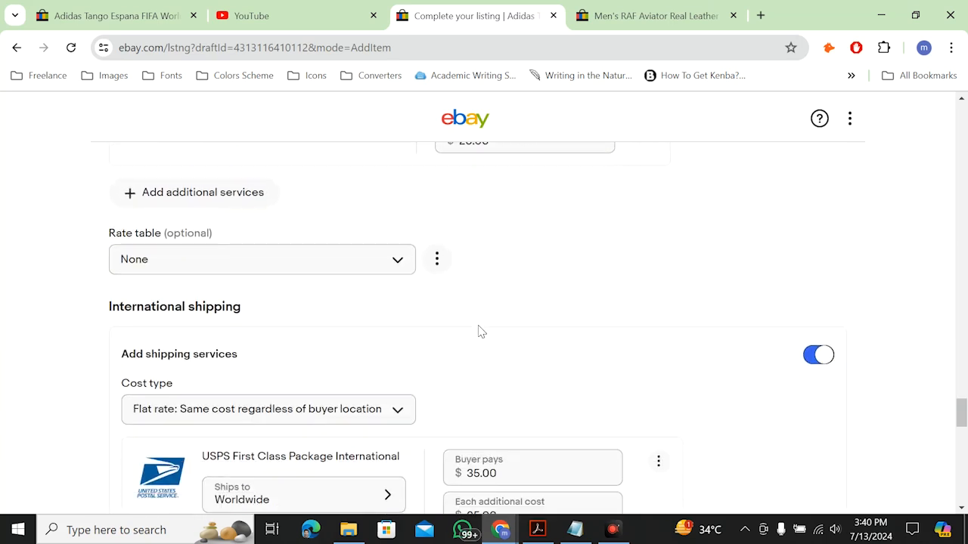
scroll(481, 331, up, 2)
scroll(480, 331, up, 1)
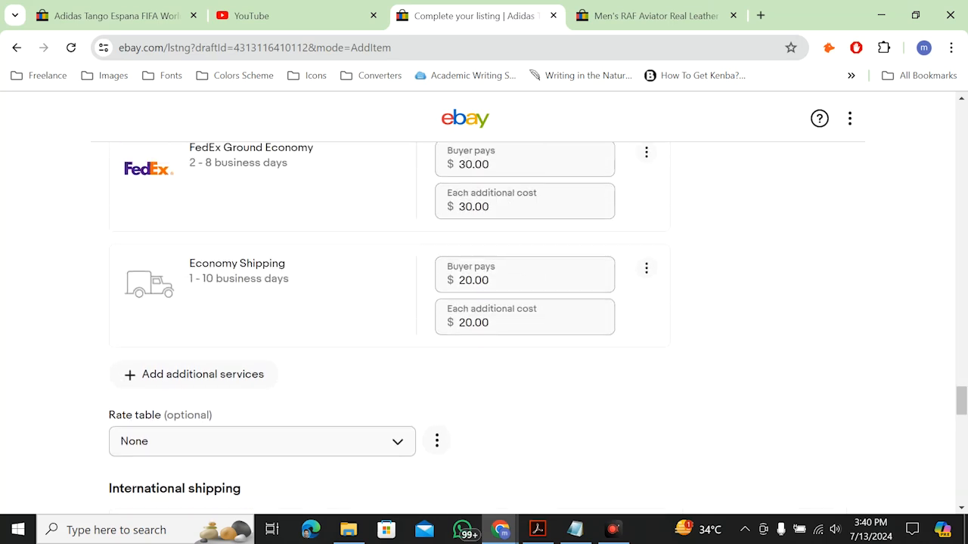
scroll(340, 173, up, 3)
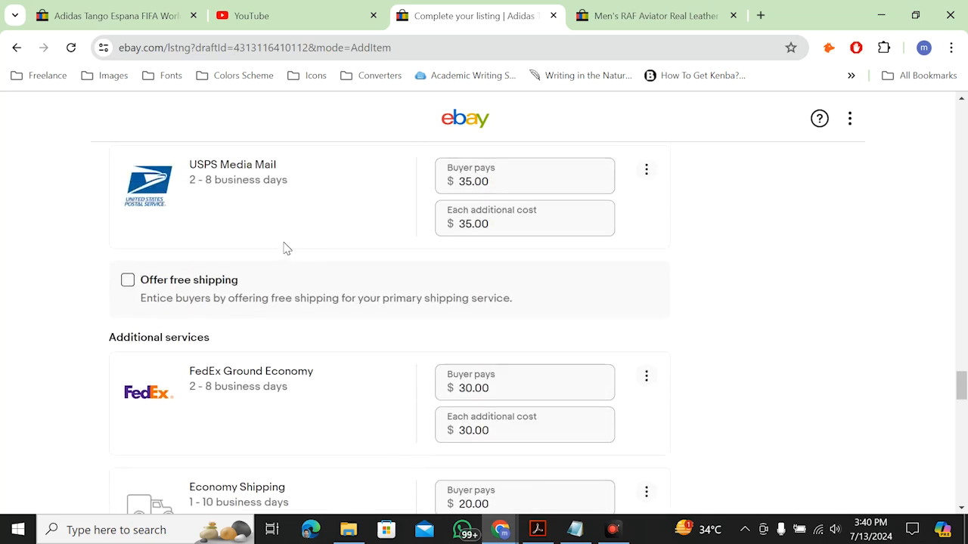
scroll(285, 248, up, 1)
scroll(287, 248, down, 1)
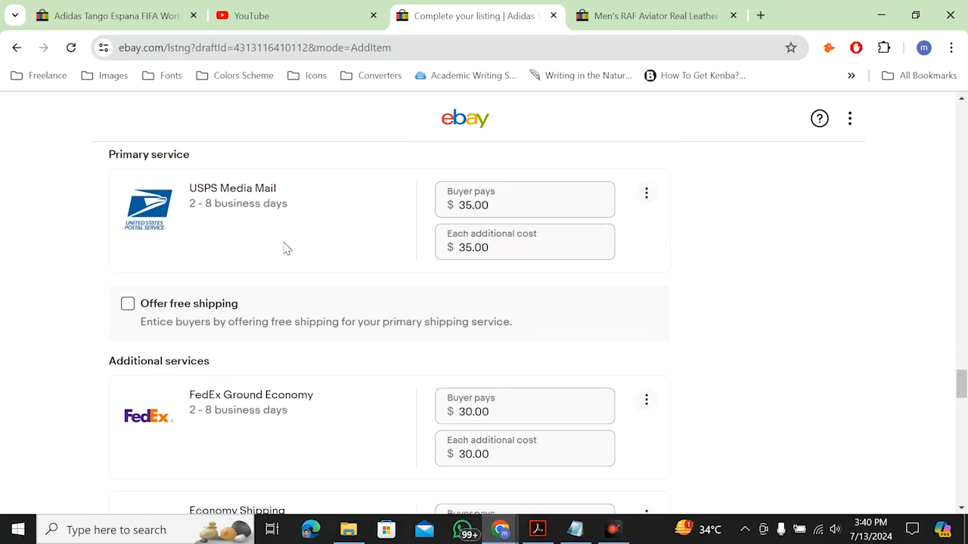
scroll(285, 249, down, 5)
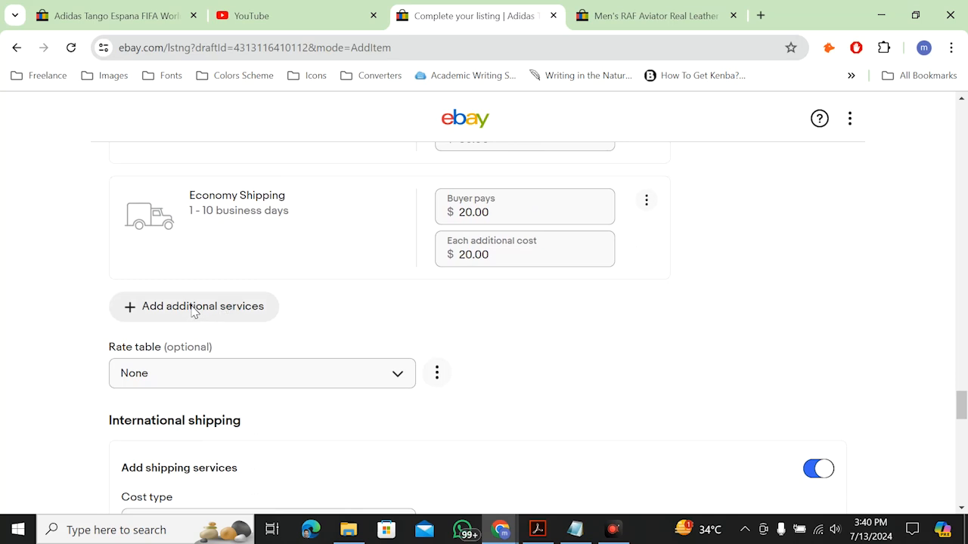
scroll(193, 312, down, 1)
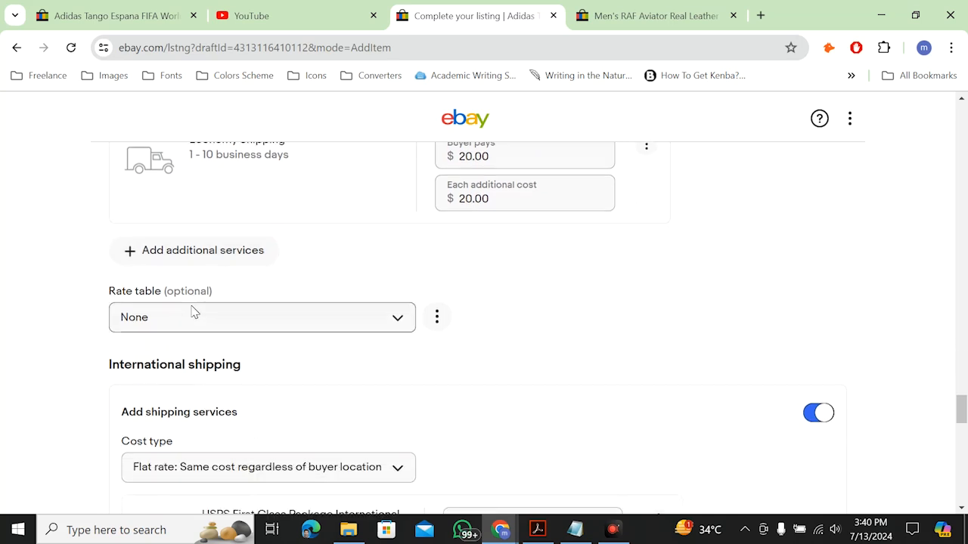
scroll(193, 311, down, 1)
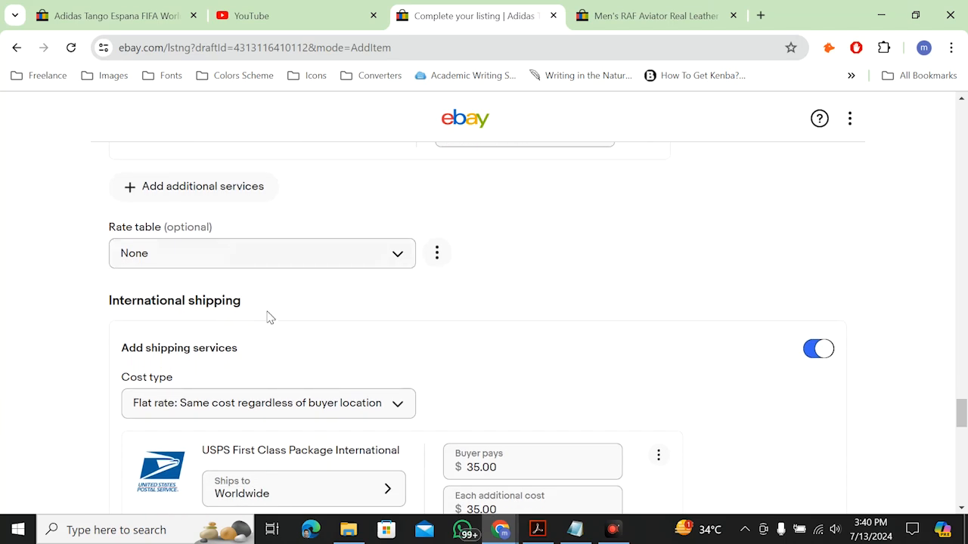
scroll(250, 306, down, 1)
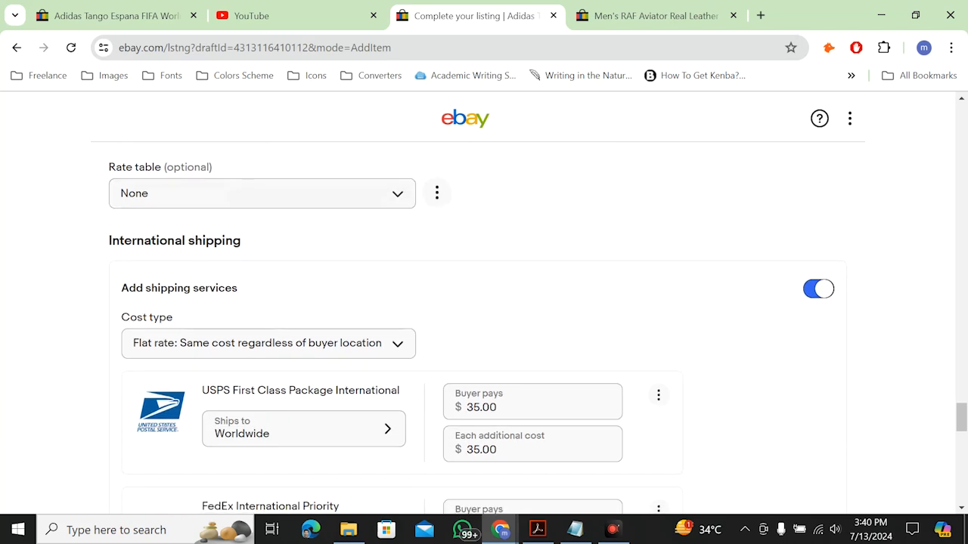
- Check which optional shipping settings are enabled for the listing, including autofill, irregular package and international shipping, and close the list without changes
scroll(194, 245, up, 1)
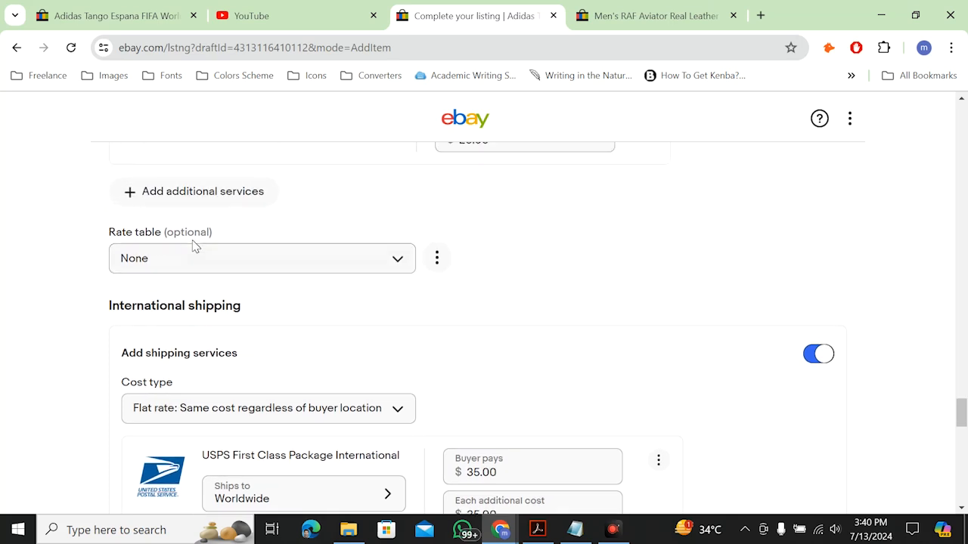
scroll(532, 338, up, 3)
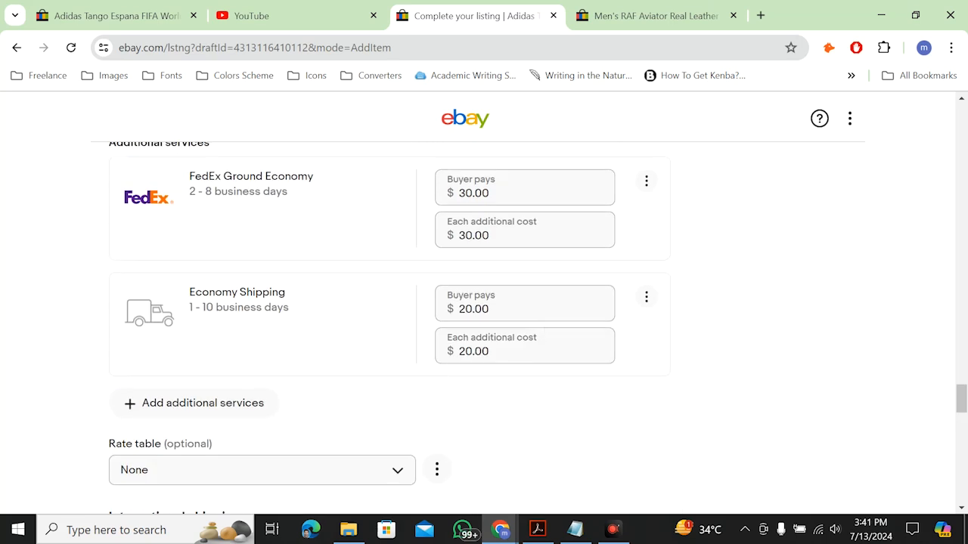
scroll(879, 161, up, 7)
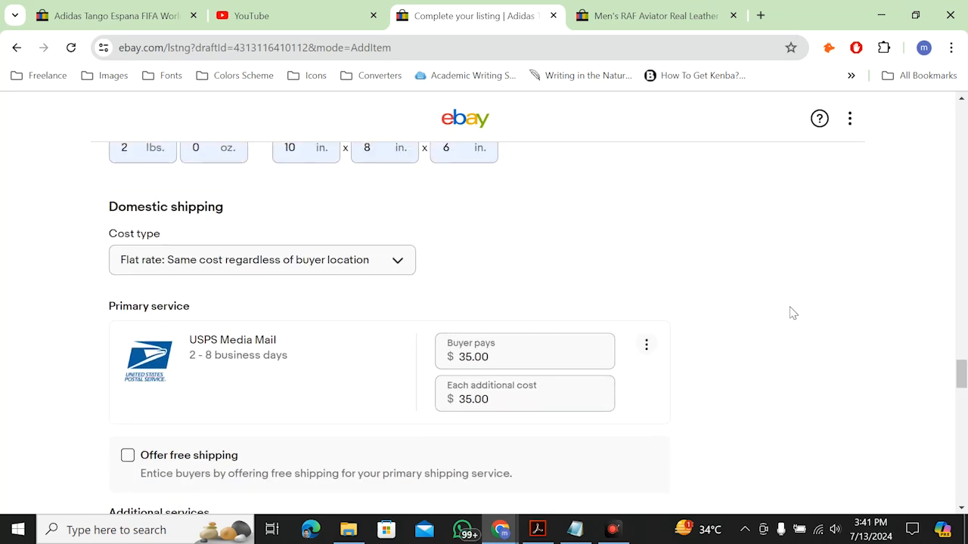
scroll(792, 313, up, 2)
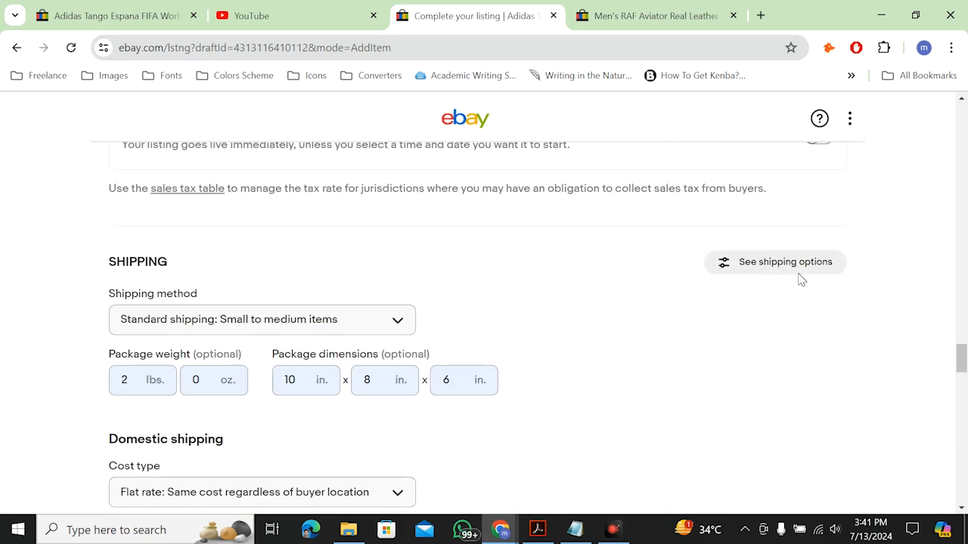
click(797, 271)
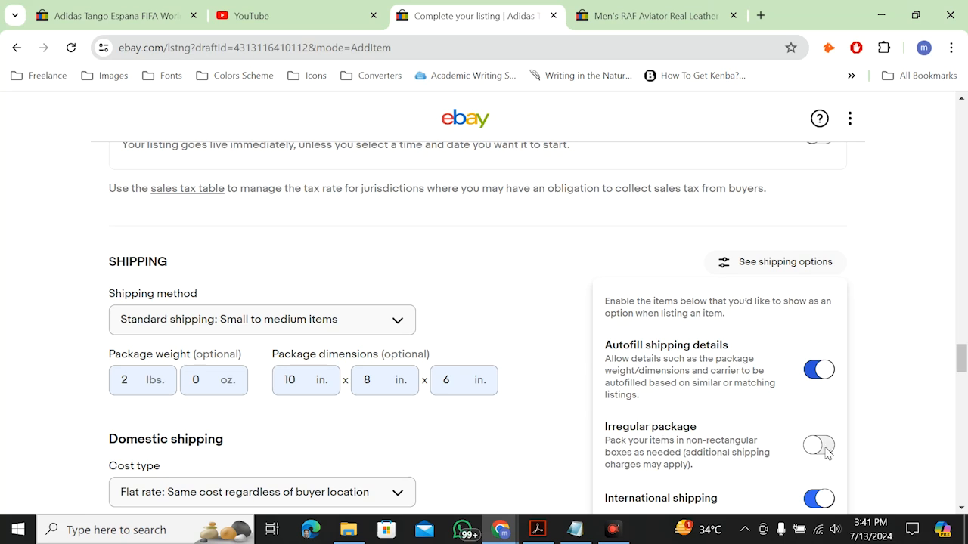
scroll(829, 451, down, 2)
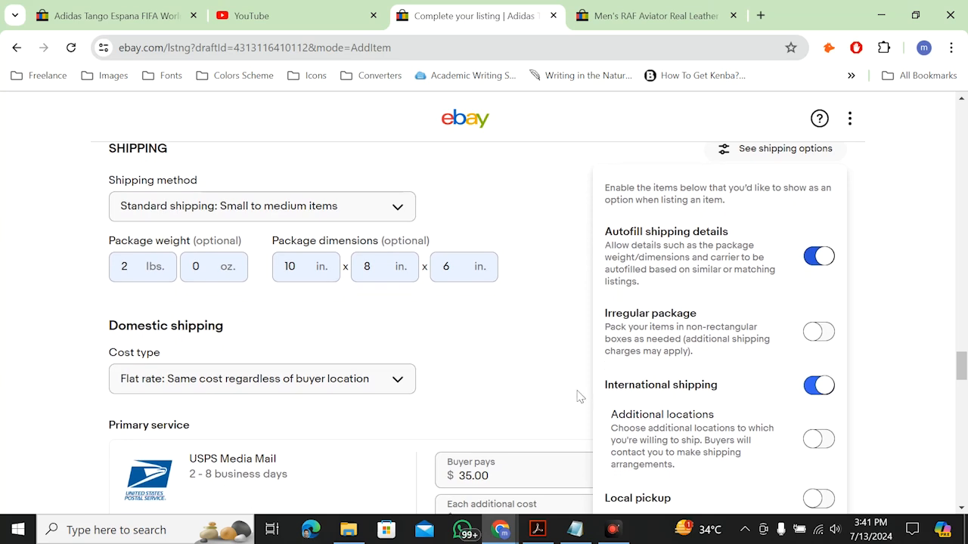
click(558, 386)
scroll(559, 389, down, 5)
scroll(559, 389, down, 5)
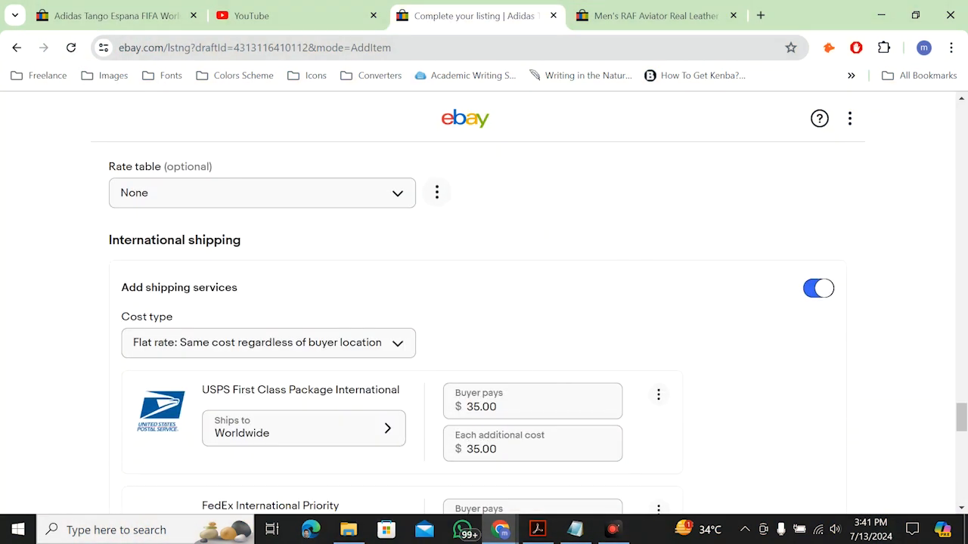
- Check the international shipping services and their costs, and search the additional services for "up" and "fe"
scroll(522, 370, down, 2)
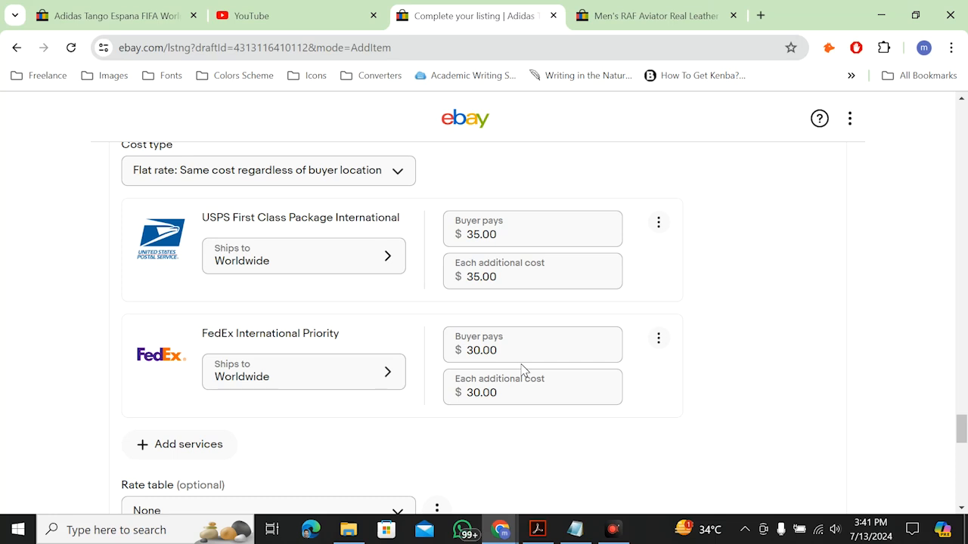
scroll(522, 370, down, 2)
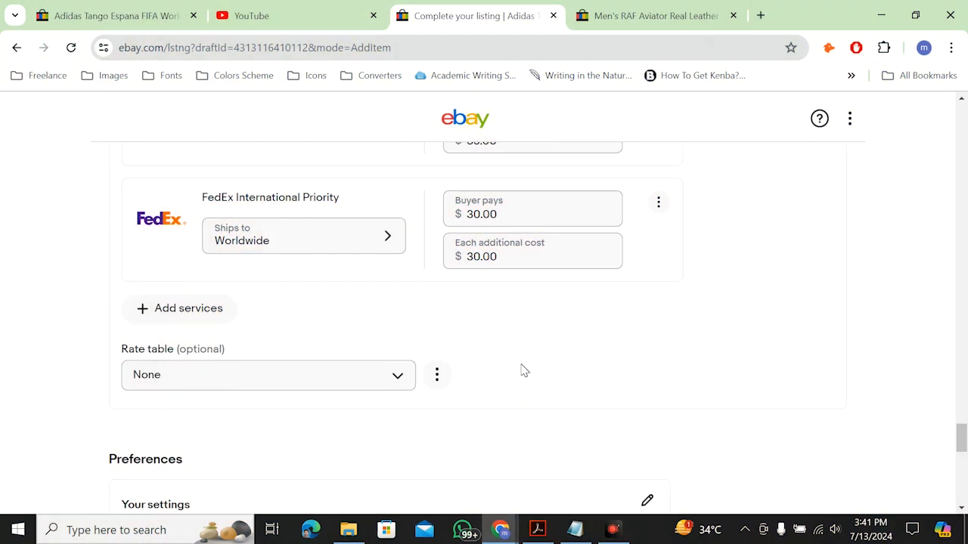
scroll(524, 370, up, 1)
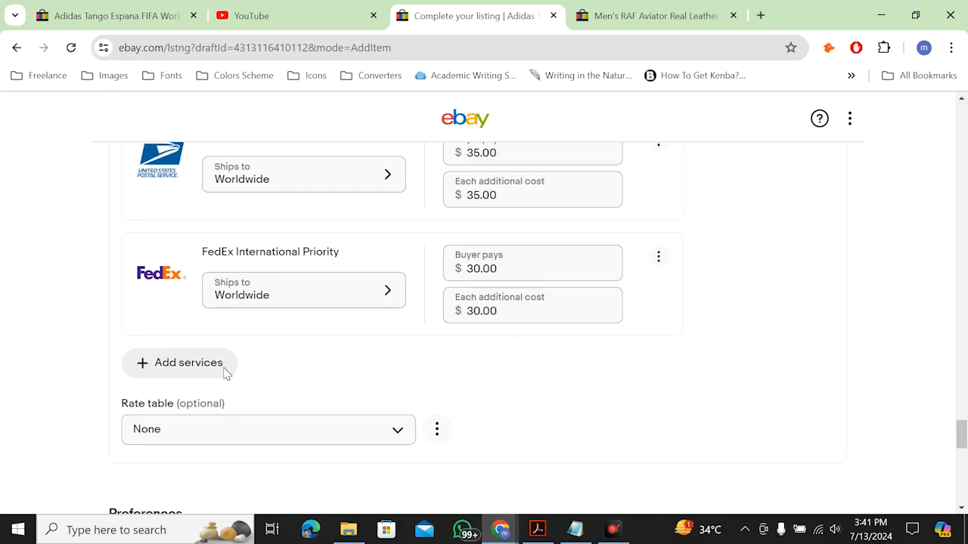
click(173, 370)
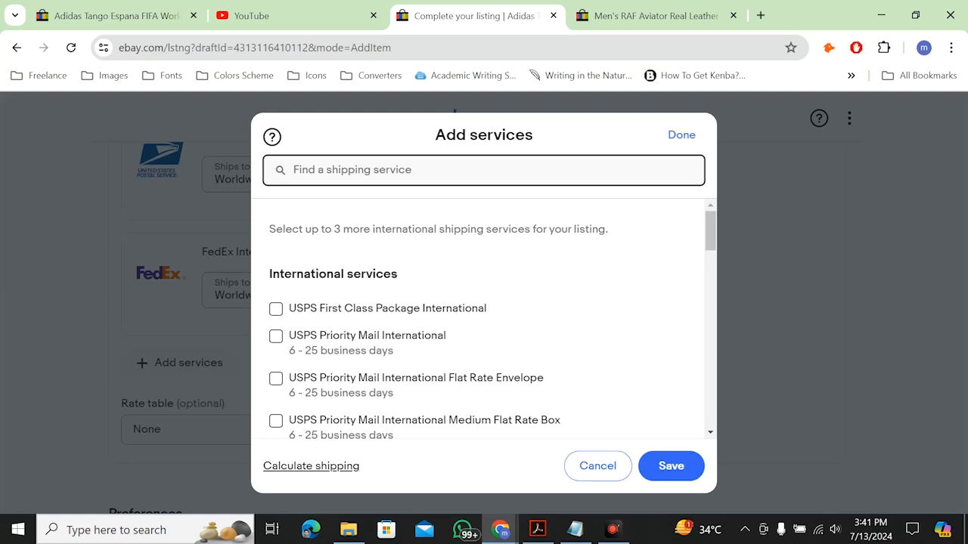
text(up)
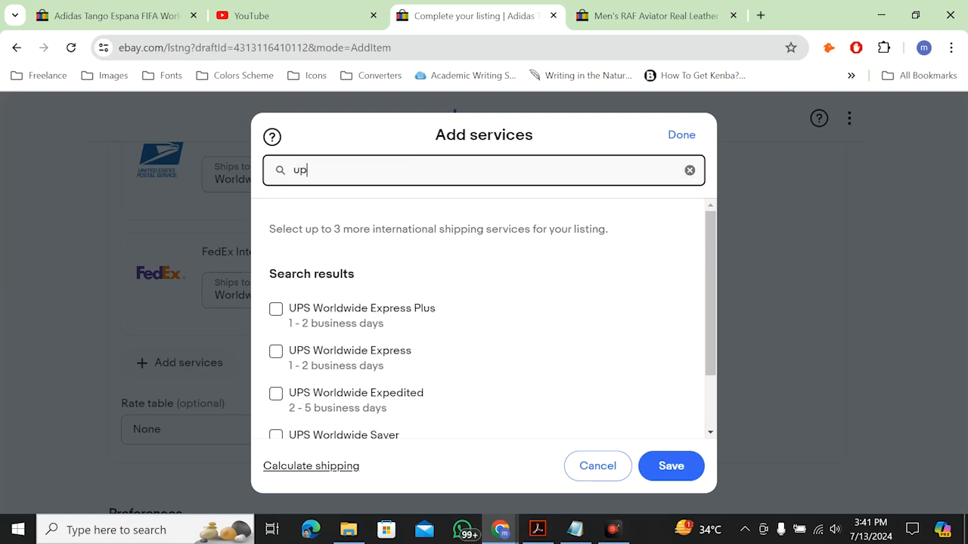
key(BackSpace)
key(BackSpace)
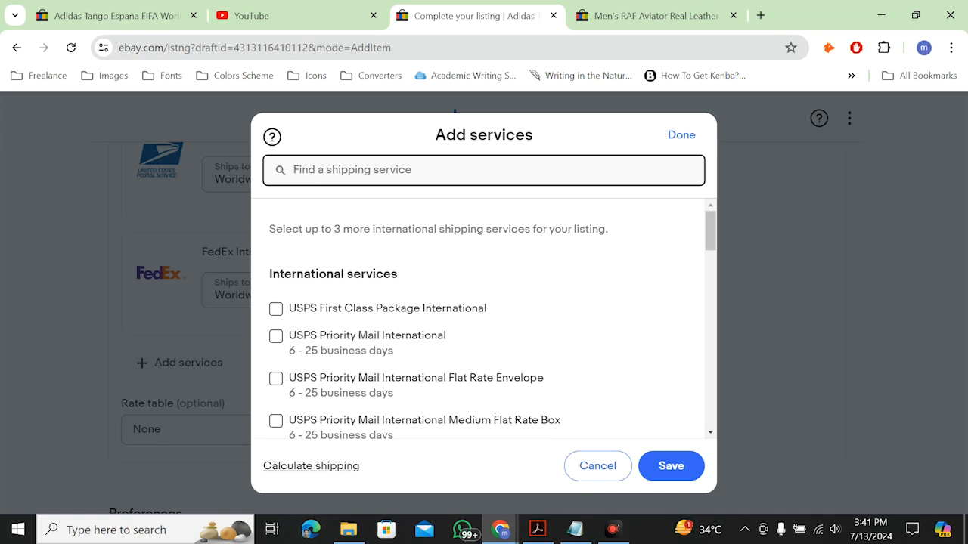
text(fe)
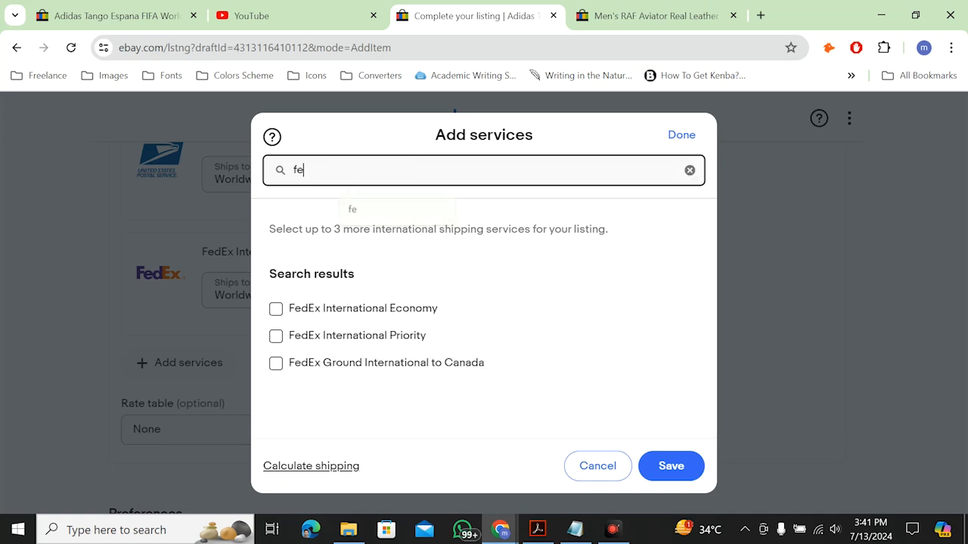
key(BackSpace)
key(BackSpace)
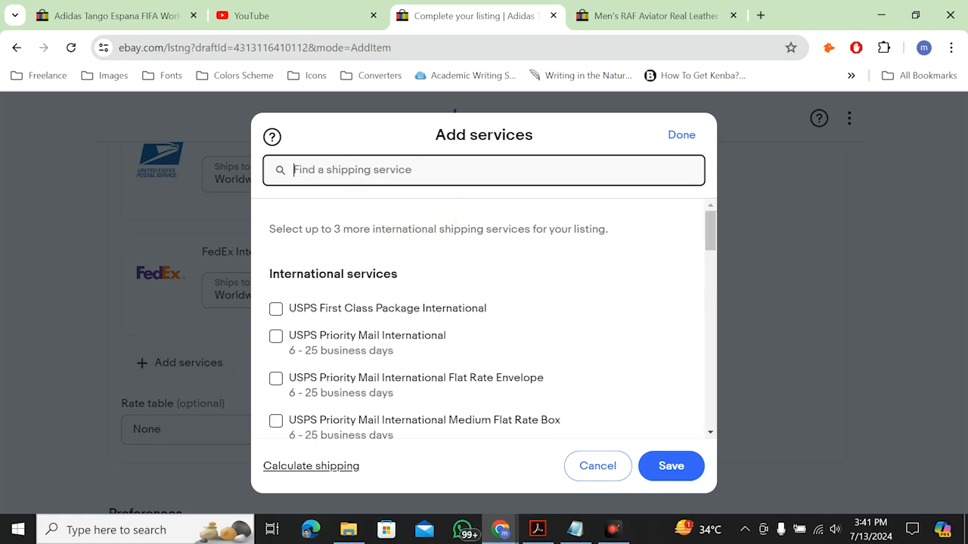
- Search the additional international services for "dh" and "d", browse the matches, and leave the selection without adding a service
text(dh)
key(BackSpace)
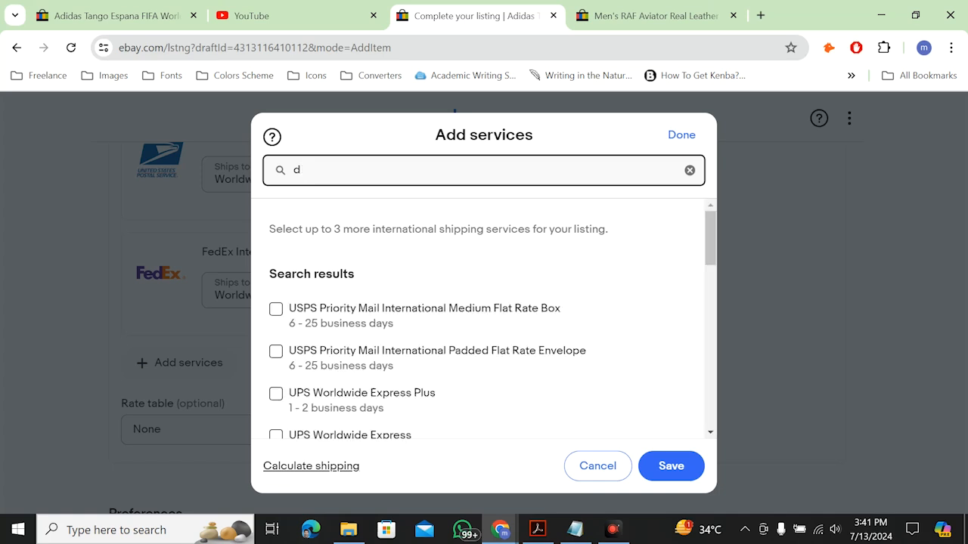
scroll(446, 341, down, 5)
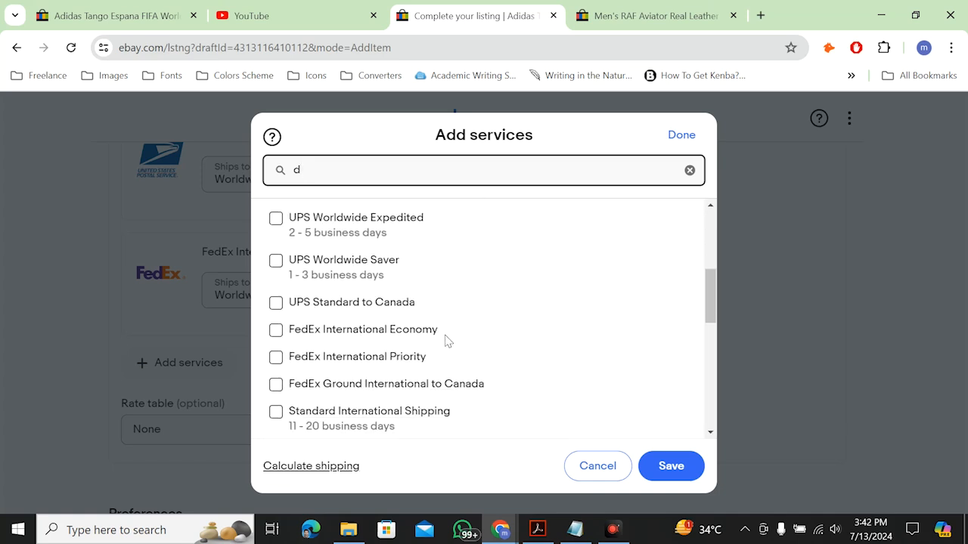
scroll(446, 340, down, 5)
text(h)
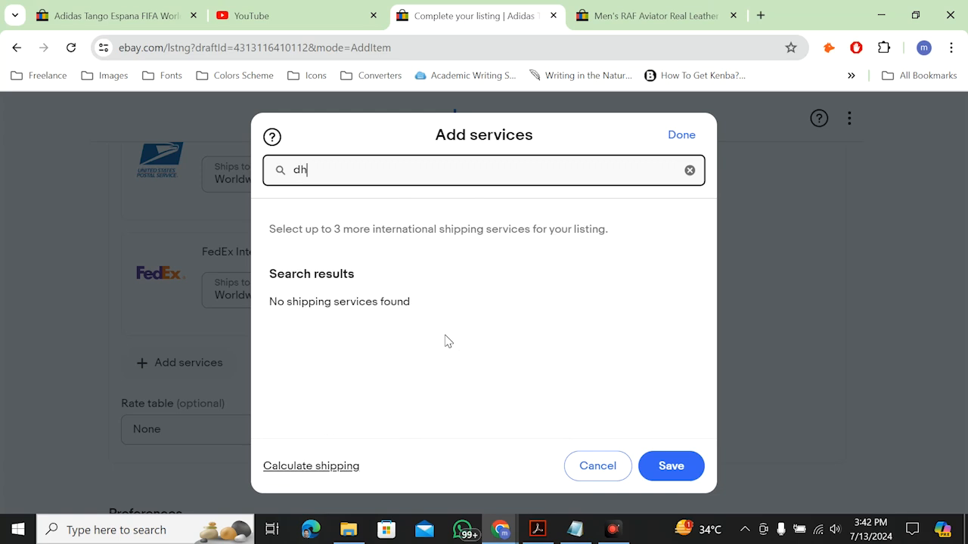
key(BackSpace)
scroll(446, 340, down, 10)
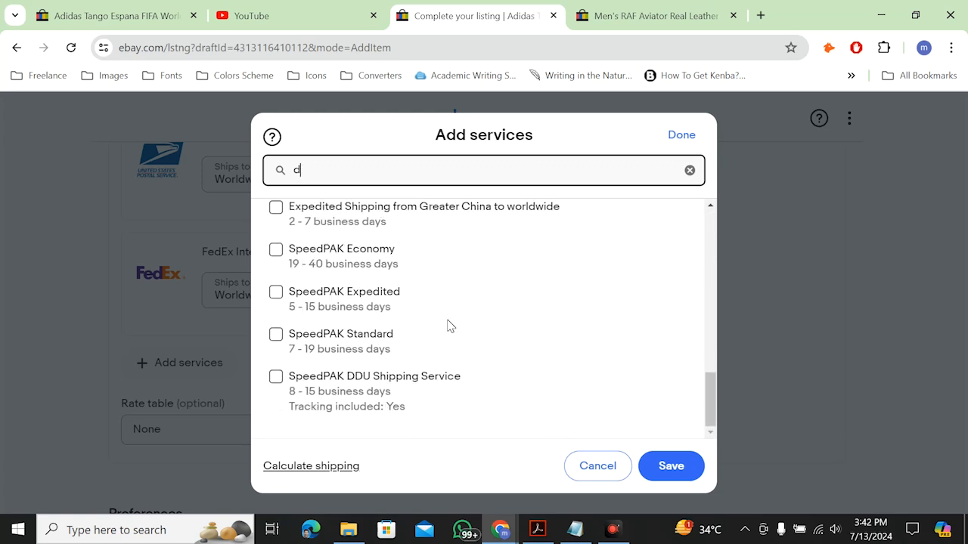
scroll(546, 266, up, 1)
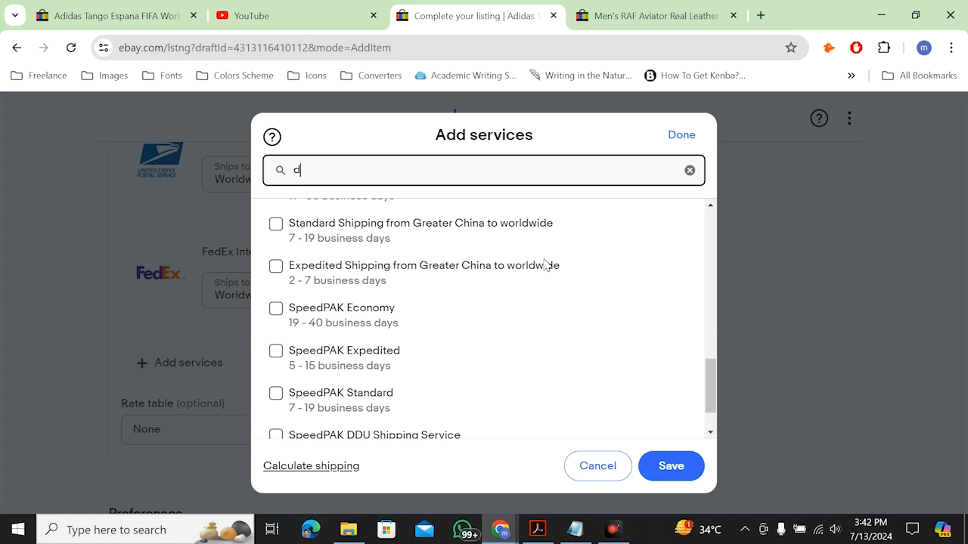
scroll(545, 265, up, 10)
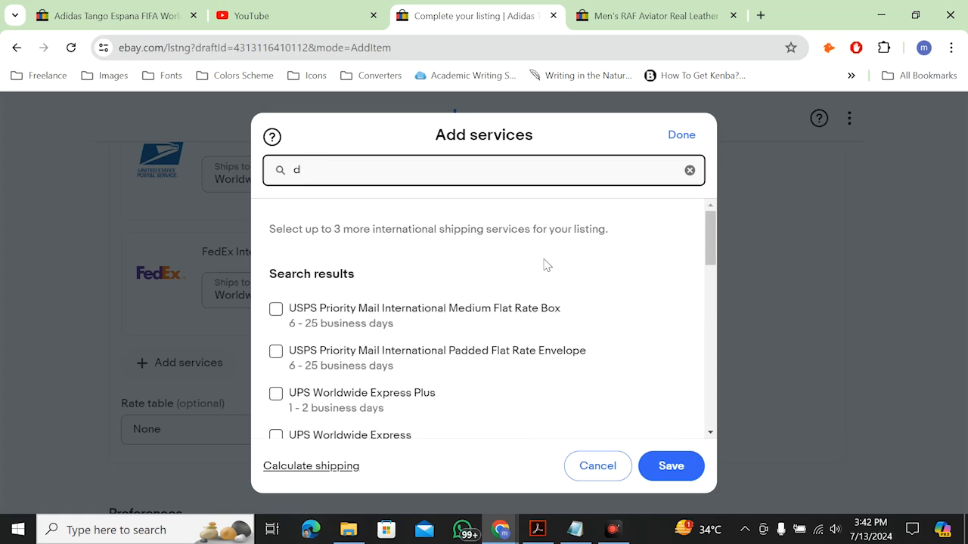
click(576, 470)
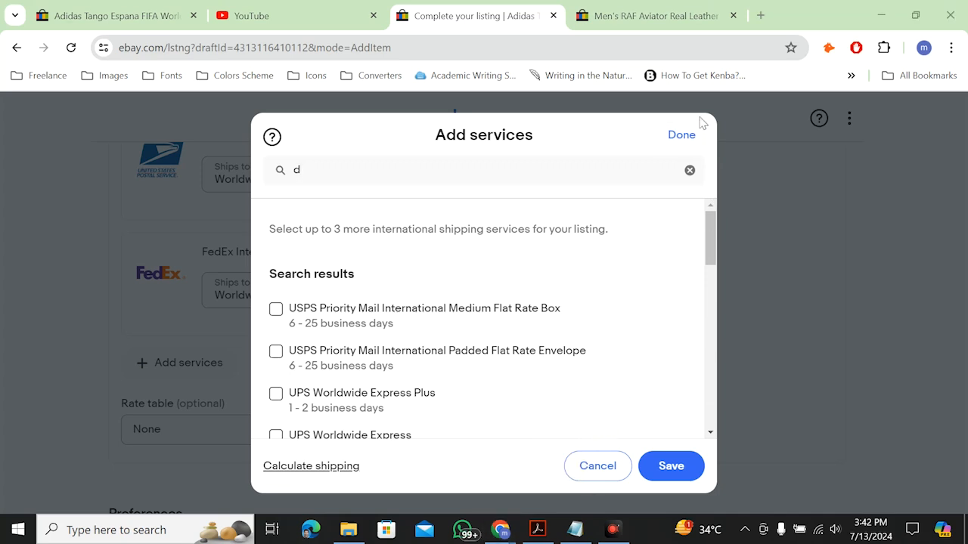
click(694, 171)
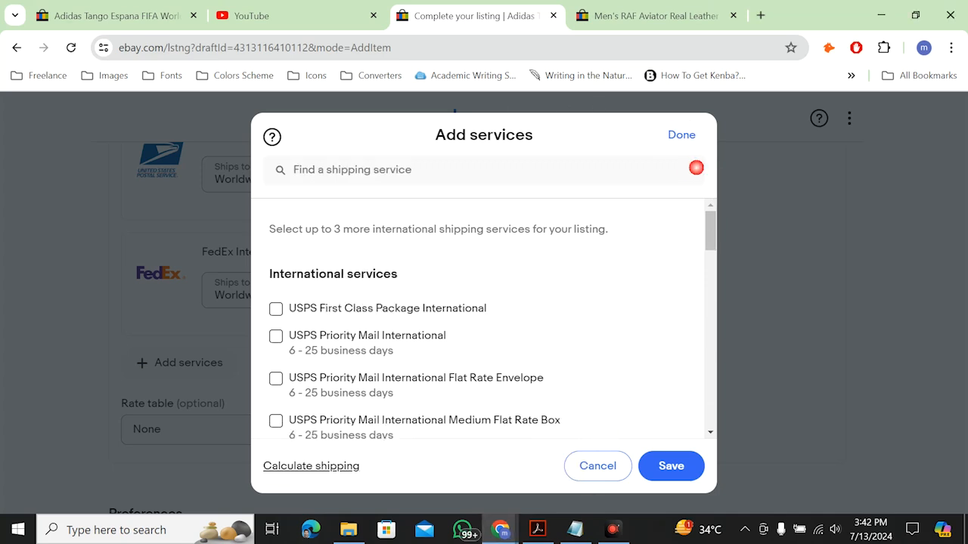
click(575, 469)
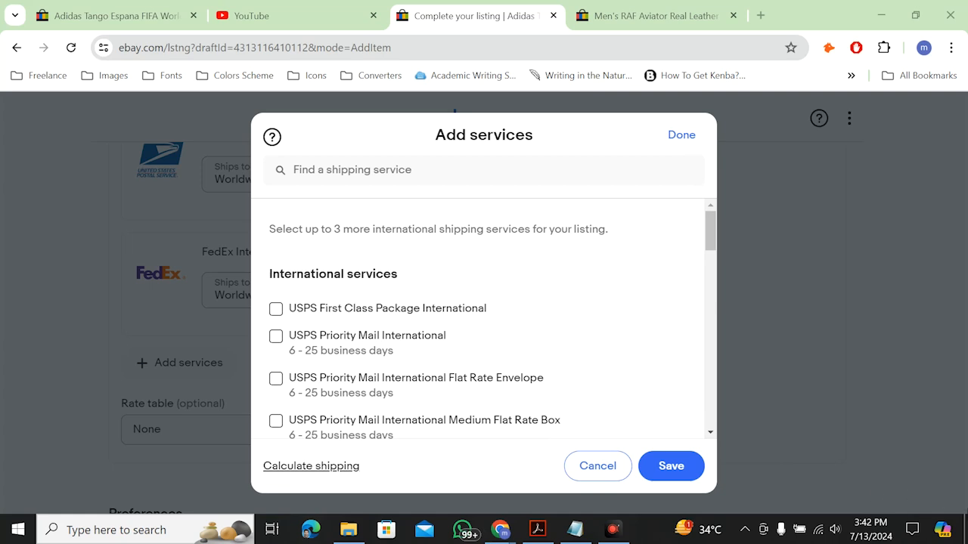
click(607, 477)
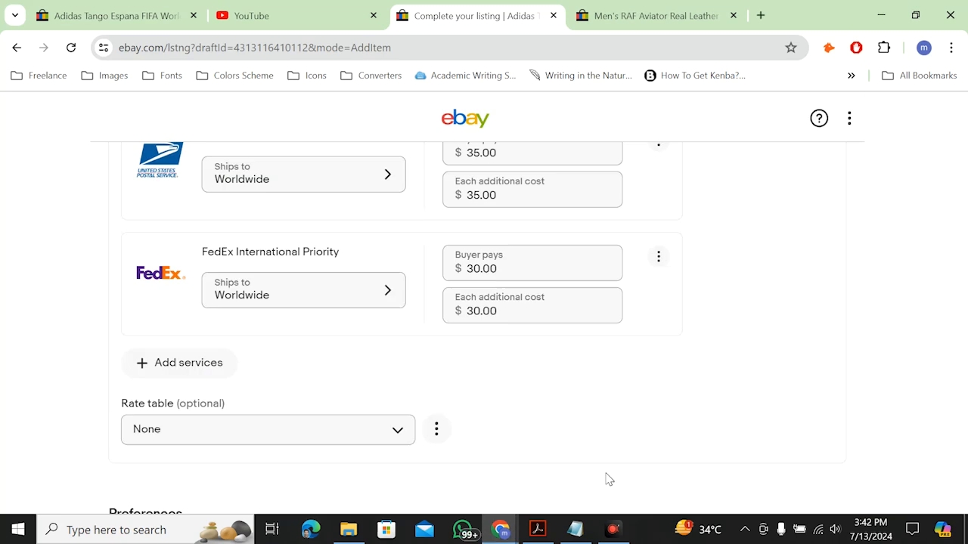
- Review the handling time, item location, and domestic and international returns in the listing preferences, leaving them as they are
scroll(502, 434, down, 3)
scroll(501, 434, up, 3)
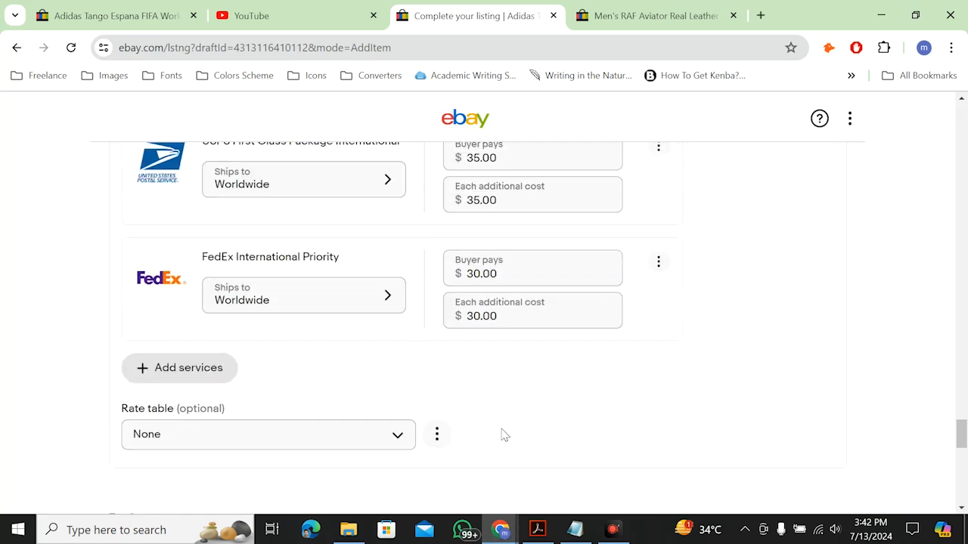
scroll(501, 434, down, 2)
scroll(501, 434, down, 1)
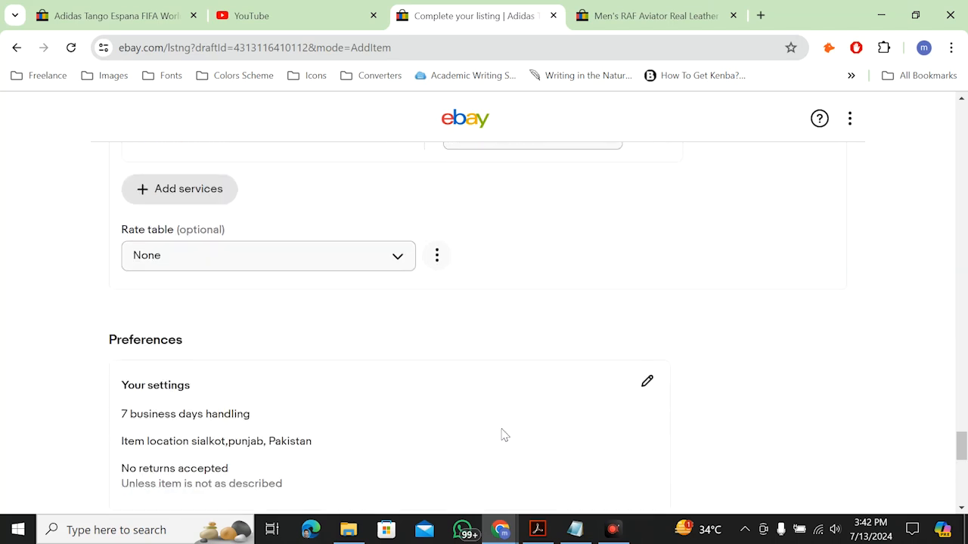
scroll(465, 433, down, 2)
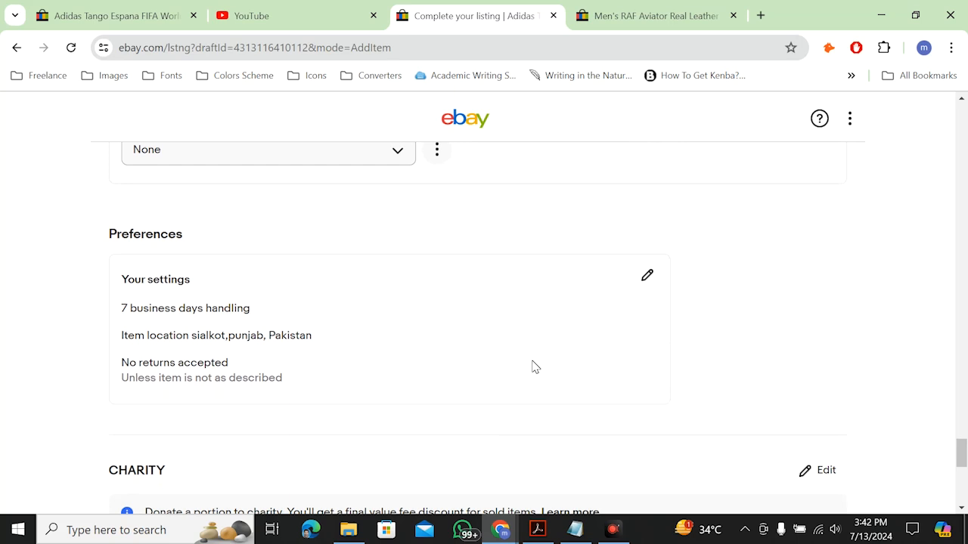
click(645, 274)
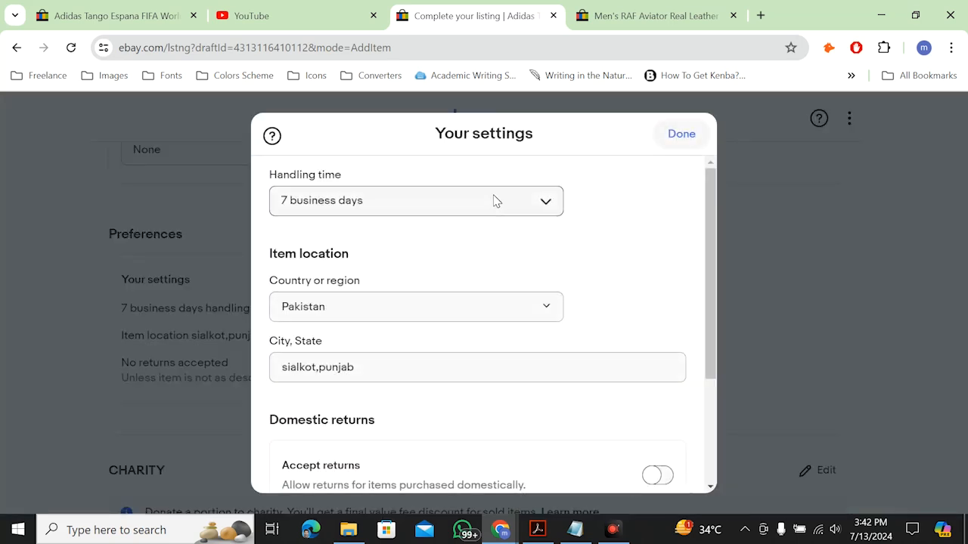
scroll(482, 311, down, 1)
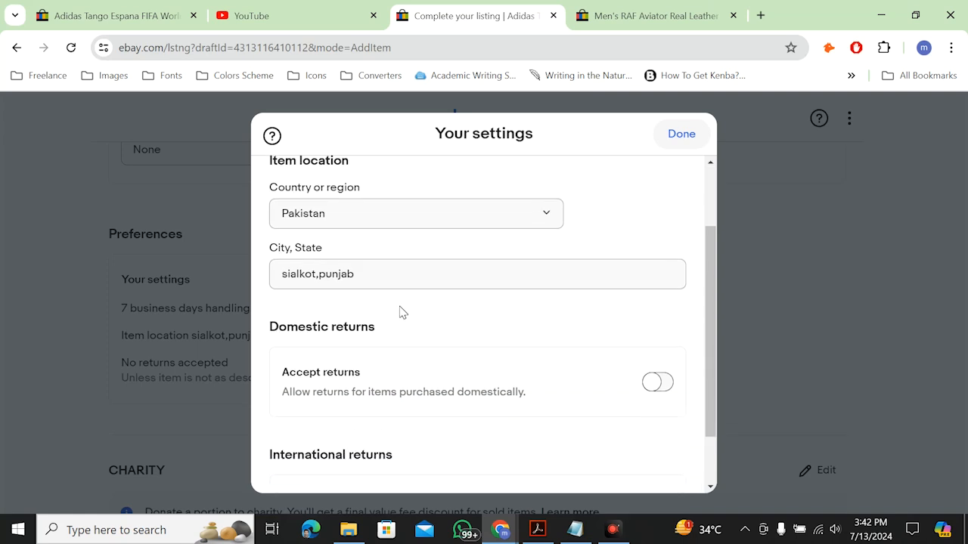
scroll(402, 312, down, 1)
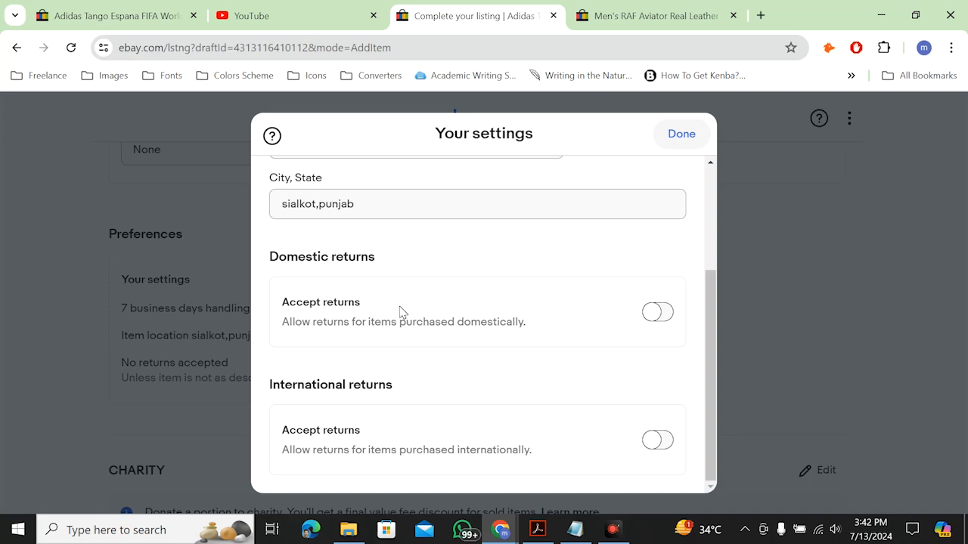
click(691, 139)
- Publish the soccer ball listing without a charity donation and continue to the seller's active listings
scroll(572, 339, down, 2)
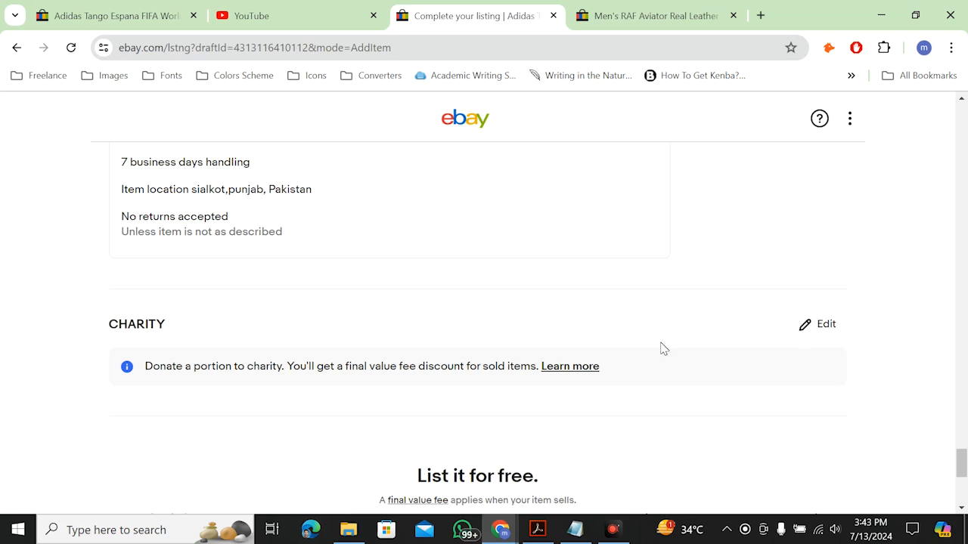
scroll(663, 349, down, 2)
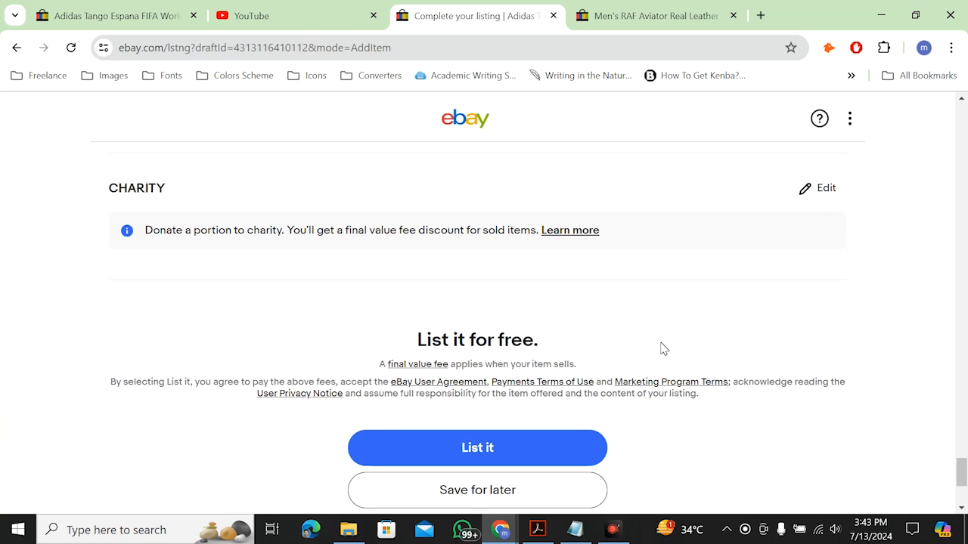
scroll(663, 348, down, 1)
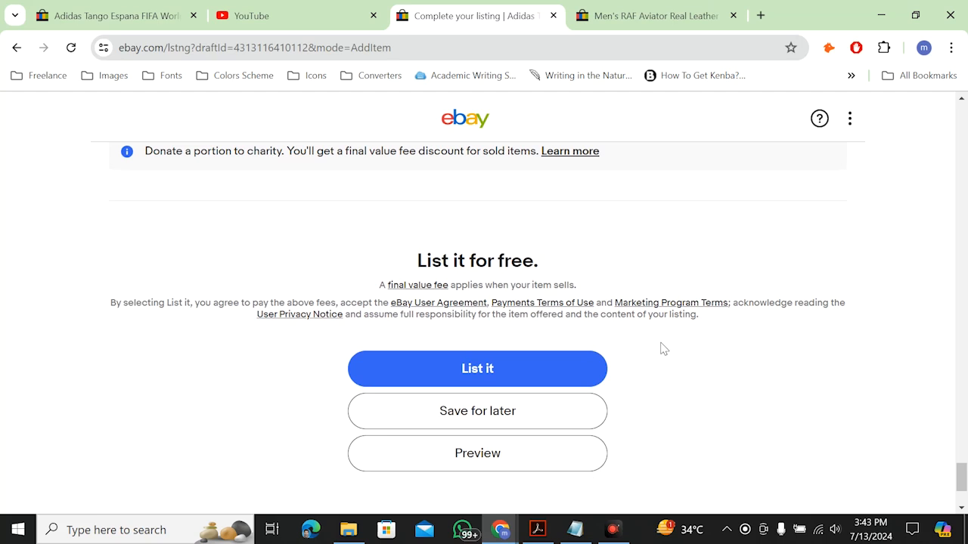
click(517, 367)
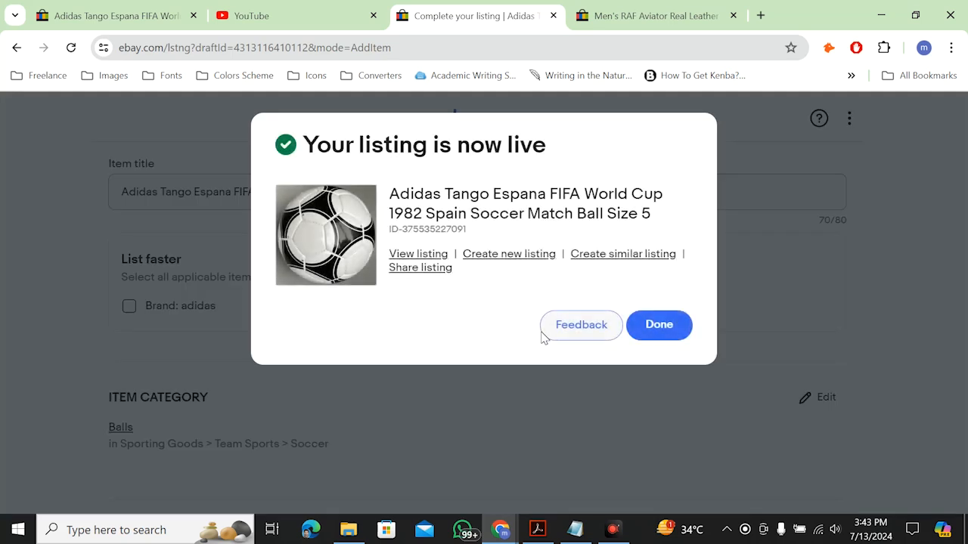
click(661, 329)
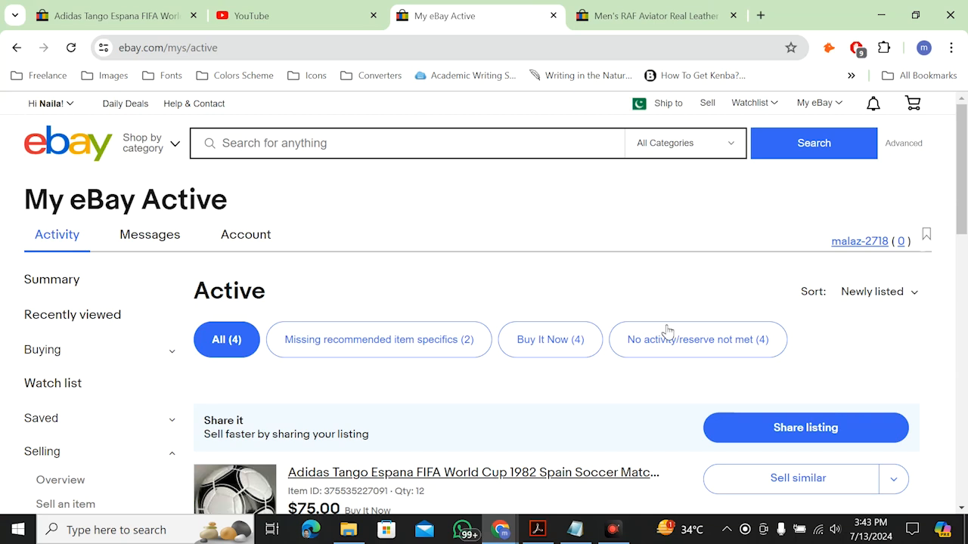
scroll(668, 331, down, 3)
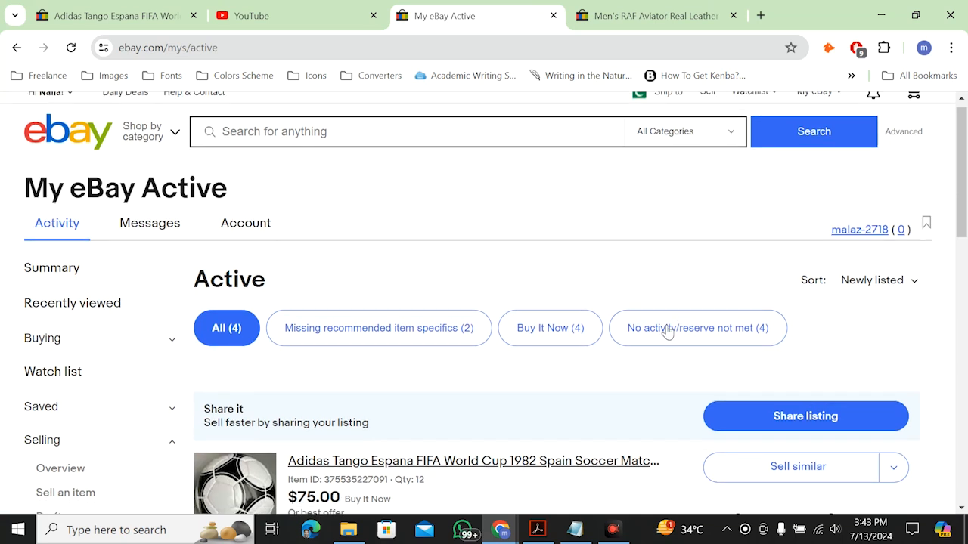
scroll(668, 332, up, 3)
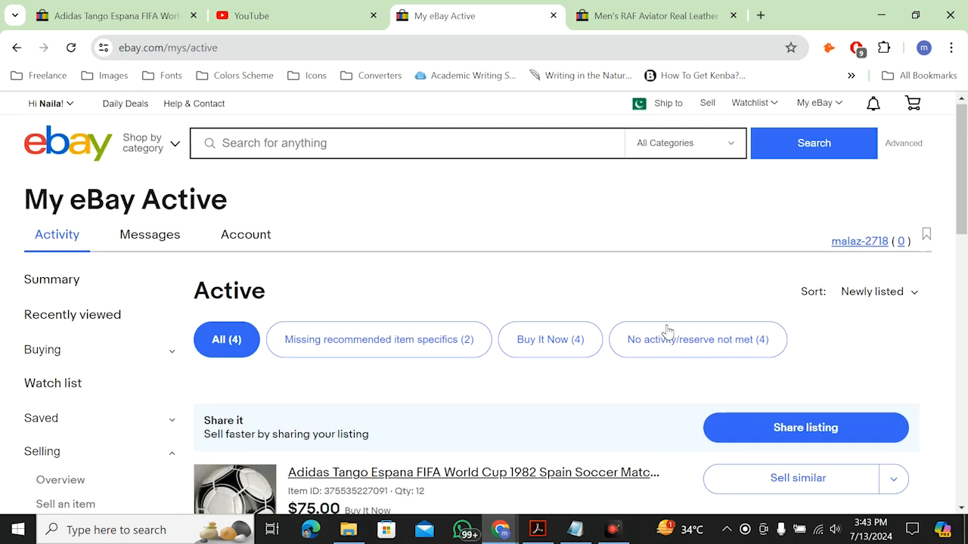